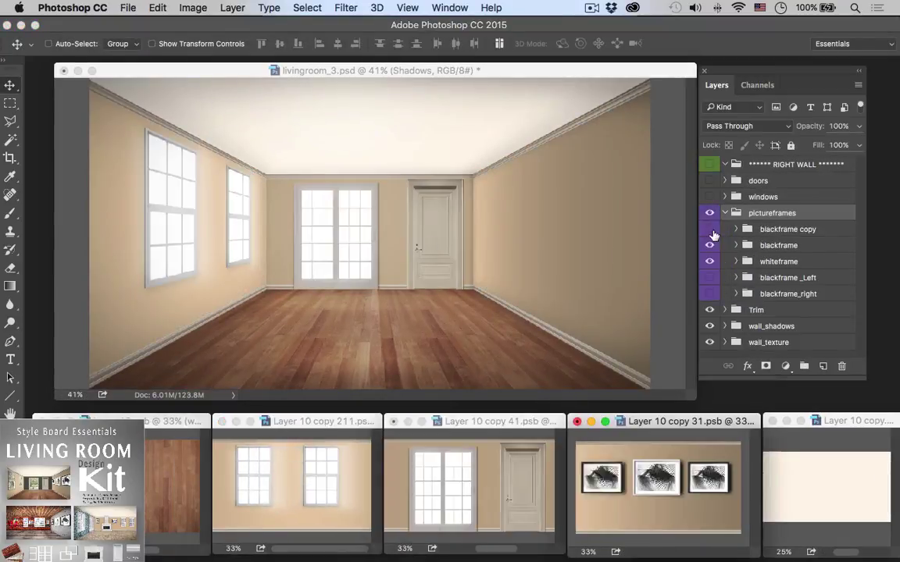
Step: Toggle the blackframe group's visibility and reposition the Leftwall_ and Rightwall_ groups in the living room scene
click(710, 245)
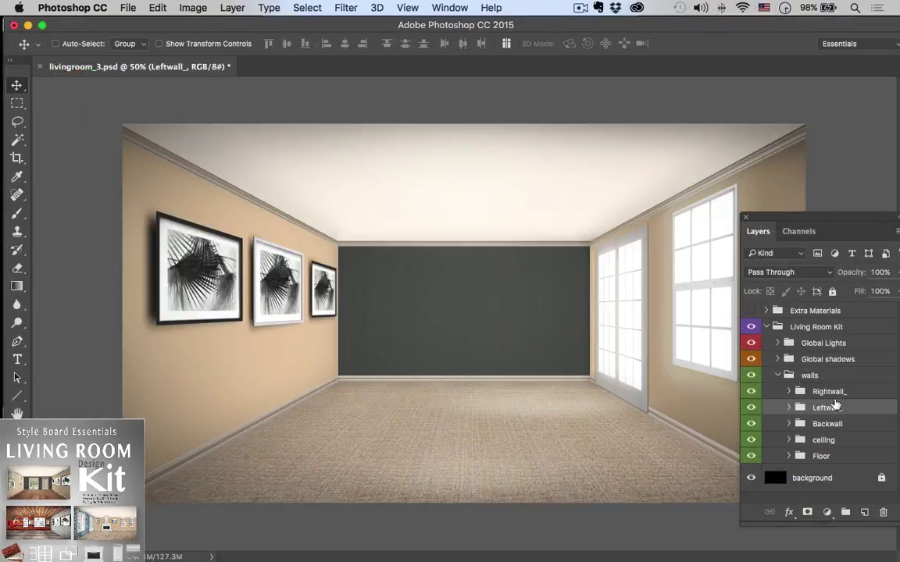
drag(433, 422, 391, 414)
click(827, 391)
drag(707, 373, 692, 377)
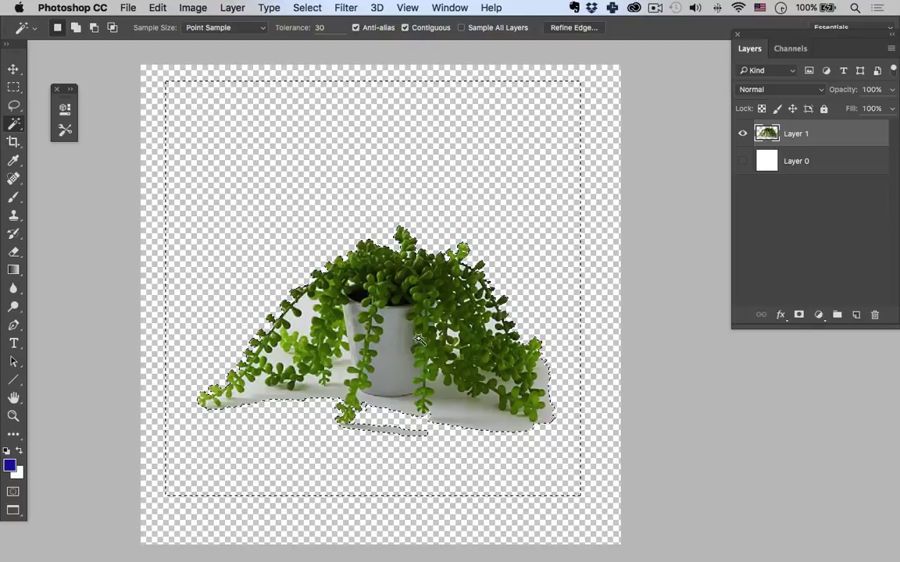
Step: Clear the selection around the potted plant and toggle Layer 11's visibility to compare the chair cutout with its original photo
key(ctrl+d)
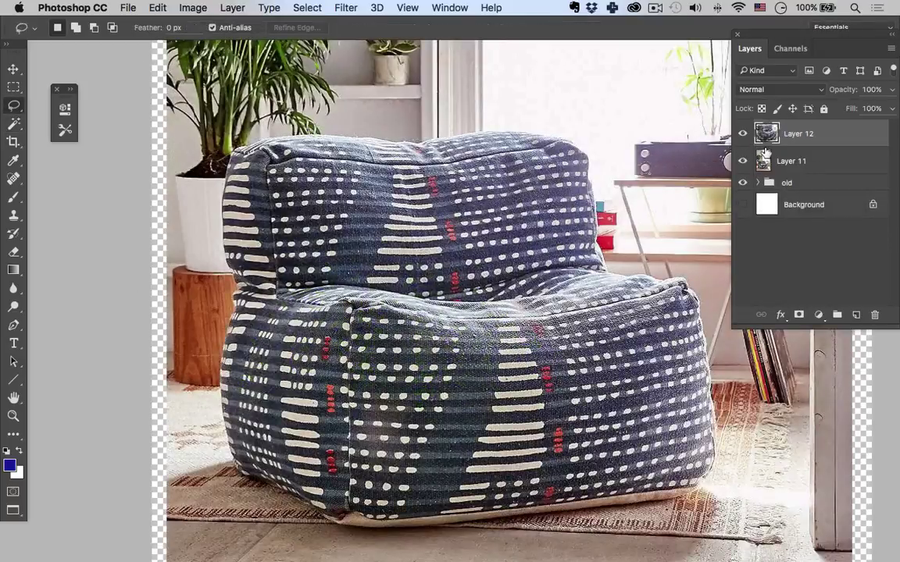
click(741, 161)
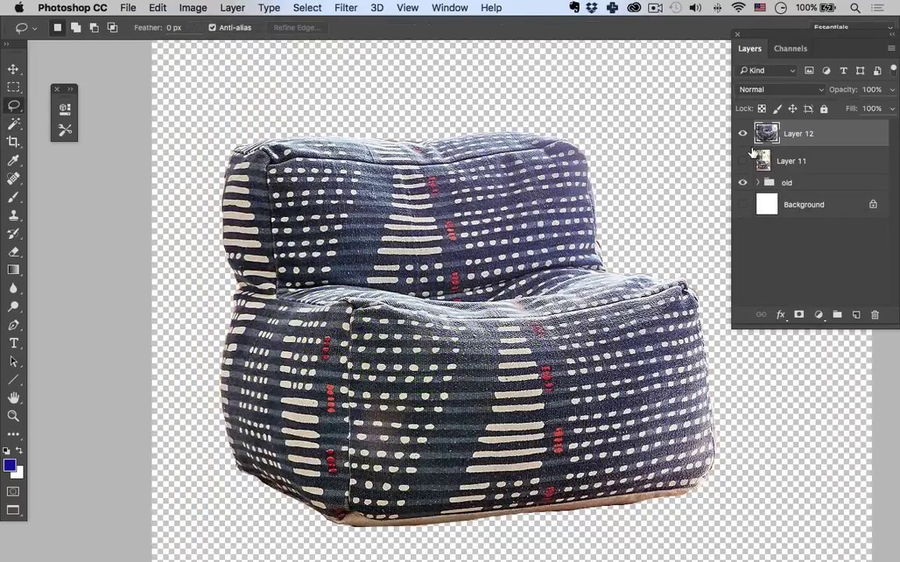
click(741, 161)
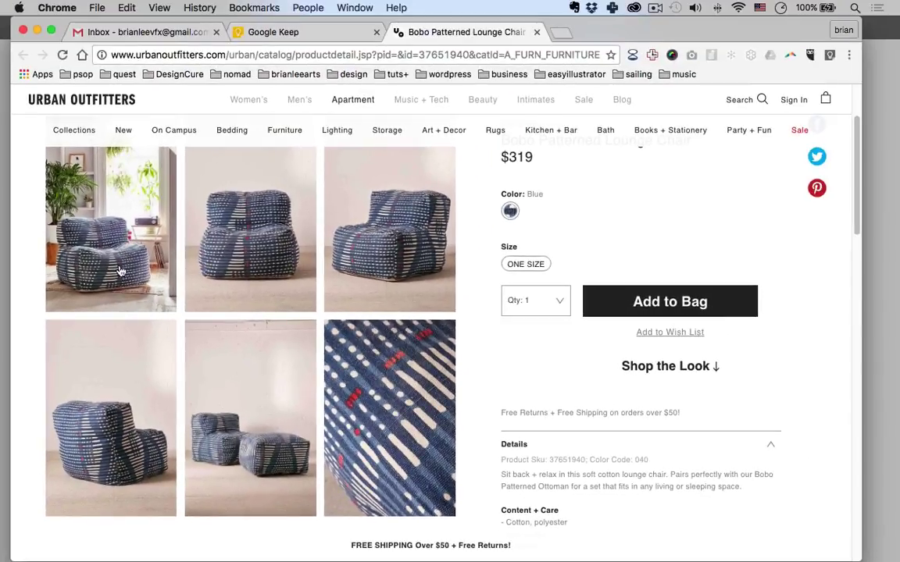
Step: Bring the enlarged Bobo Patterned Lounge Chair photo from the web page into the Photoshop document and position it so the whole chair shows
click(121, 271)
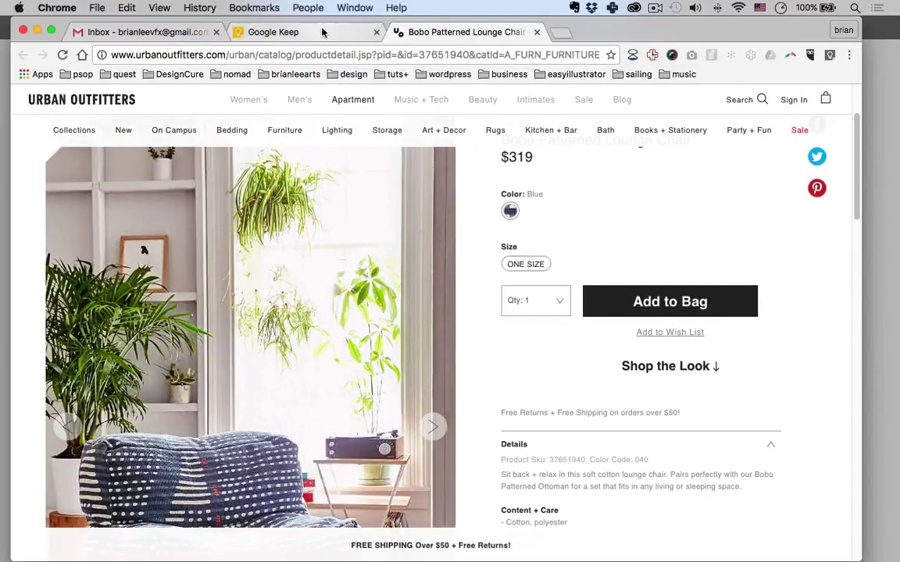
drag(331, 24, 690, 24)
drag(643, 367, 291, 332)
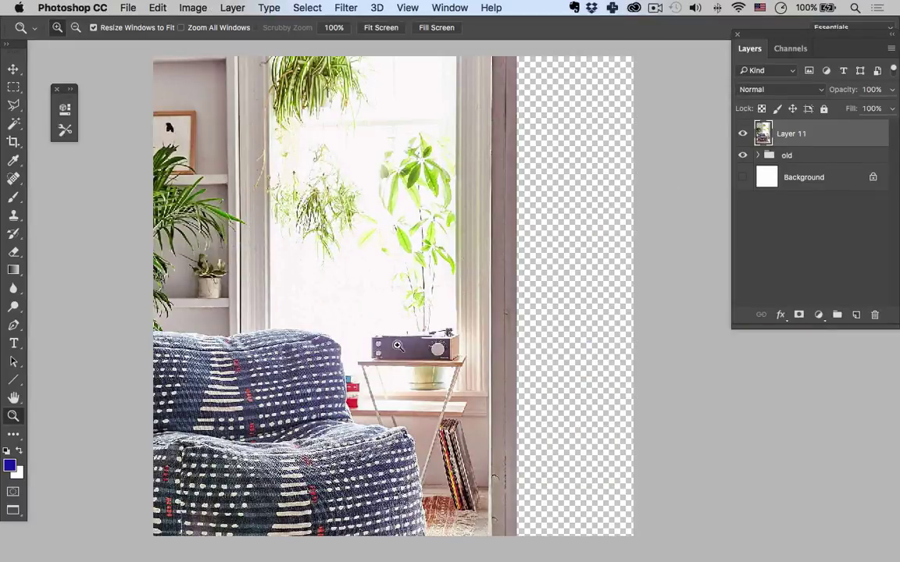
key(v)
drag(359, 401, 463, 271)
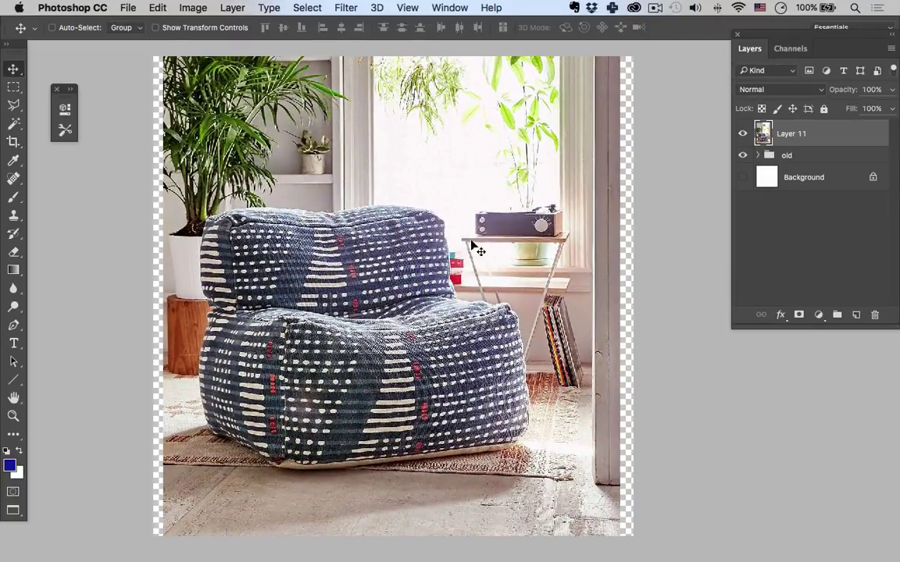
Step: Try selecting the background areas around the chair with the Magic Wand at tolerance 50, and clear the selection
alt+click(14, 123)
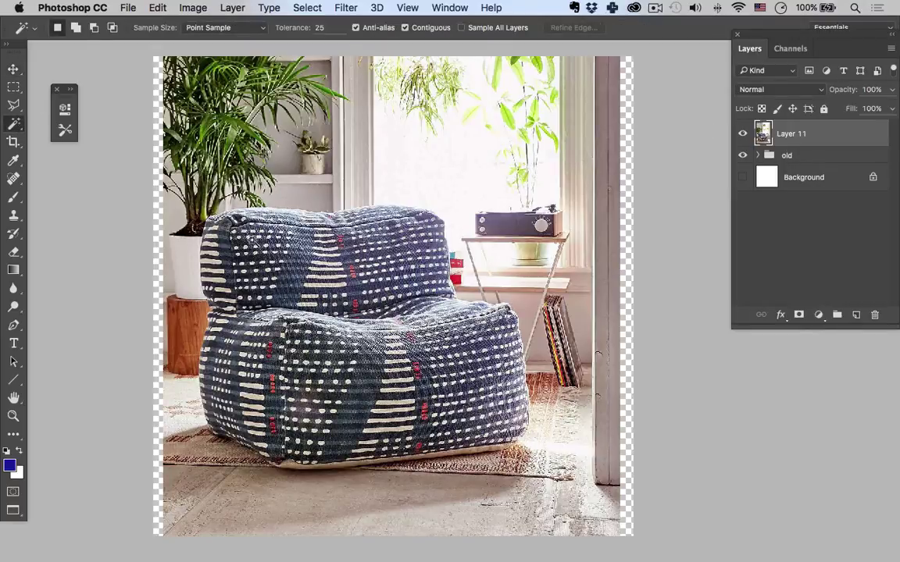
click(184, 256)
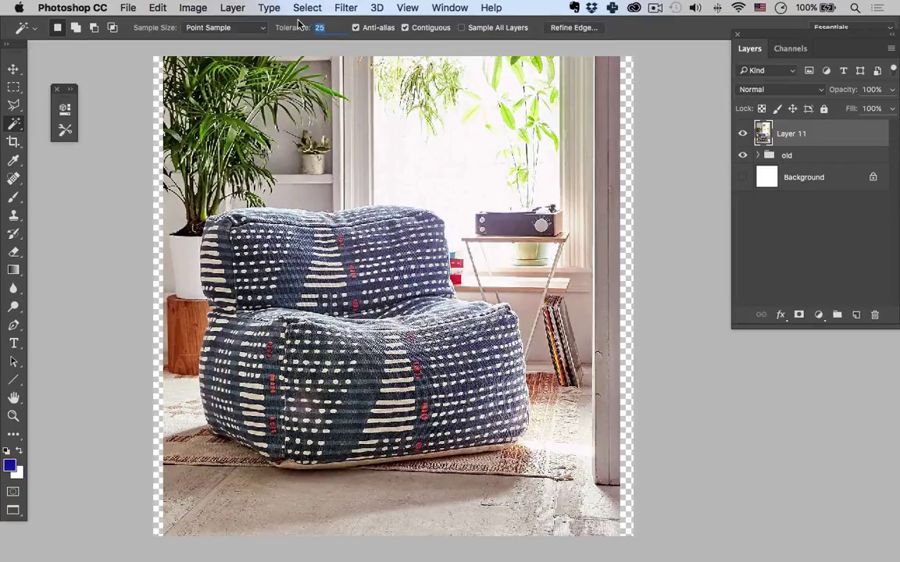
click(458, 236)
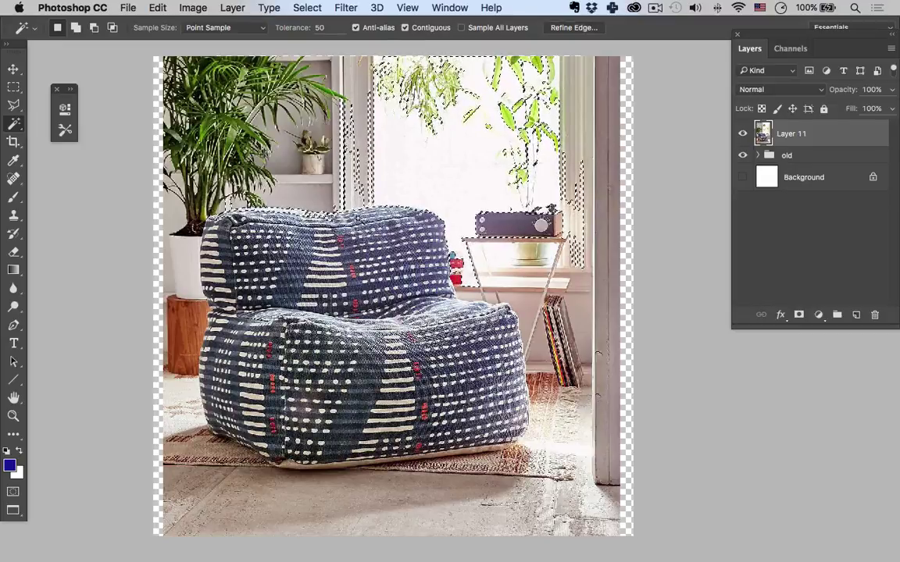
click(197, 310)
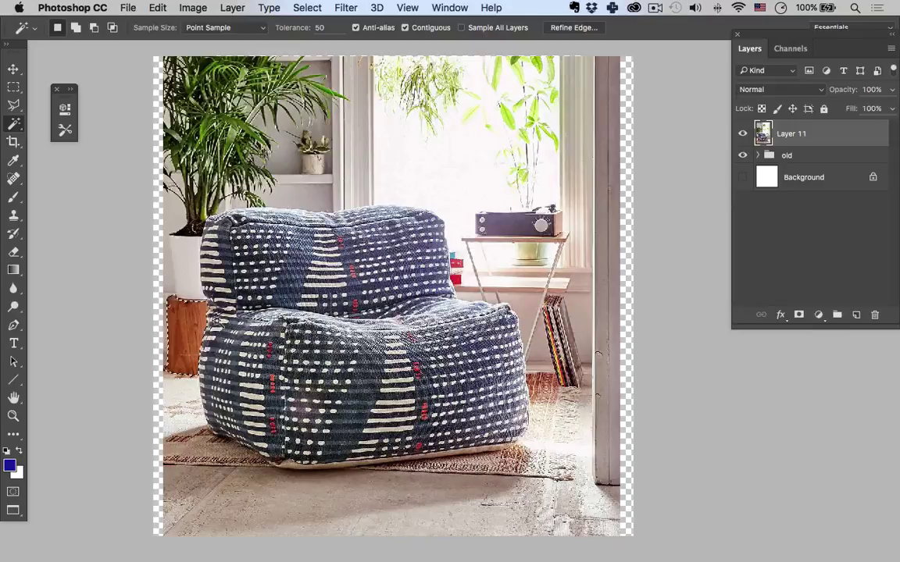
click(181, 390)
click(252, 462)
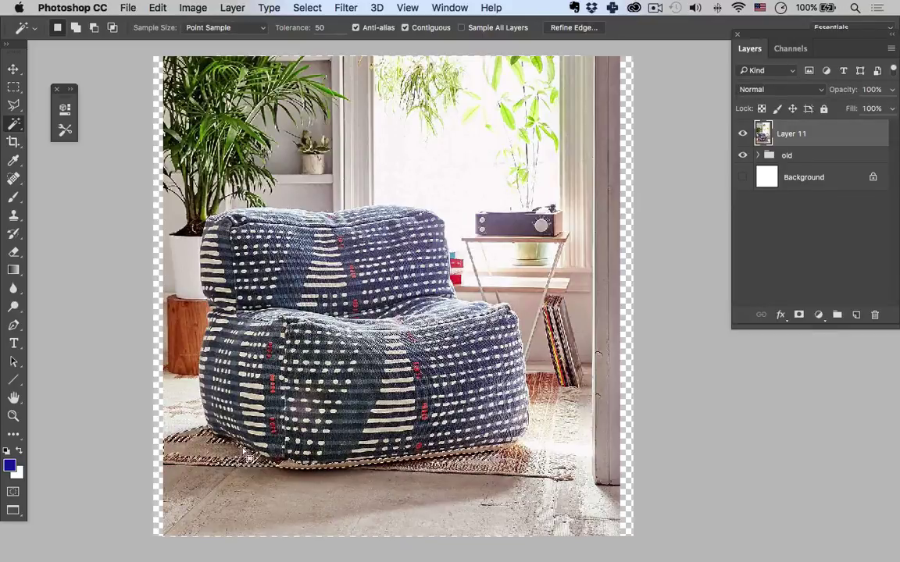
click(539, 433)
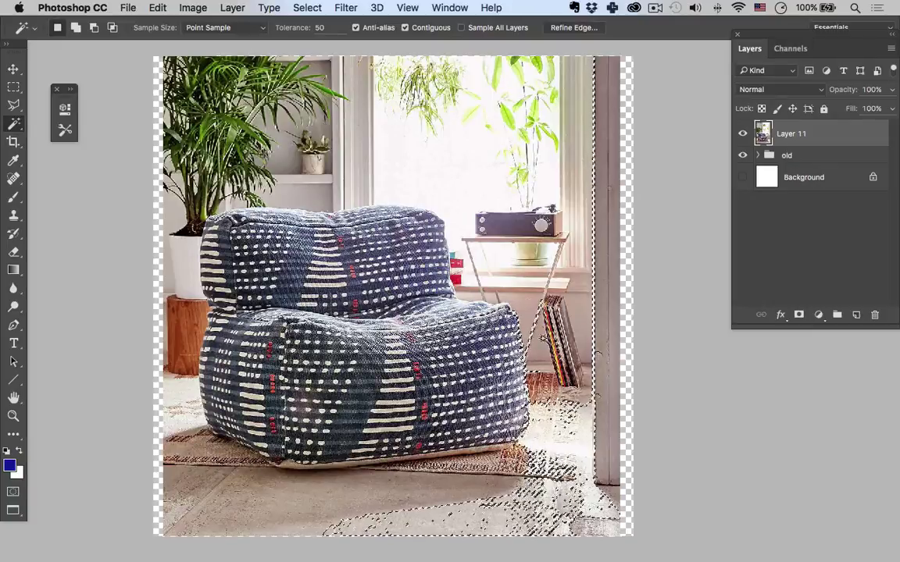
key(super+d)
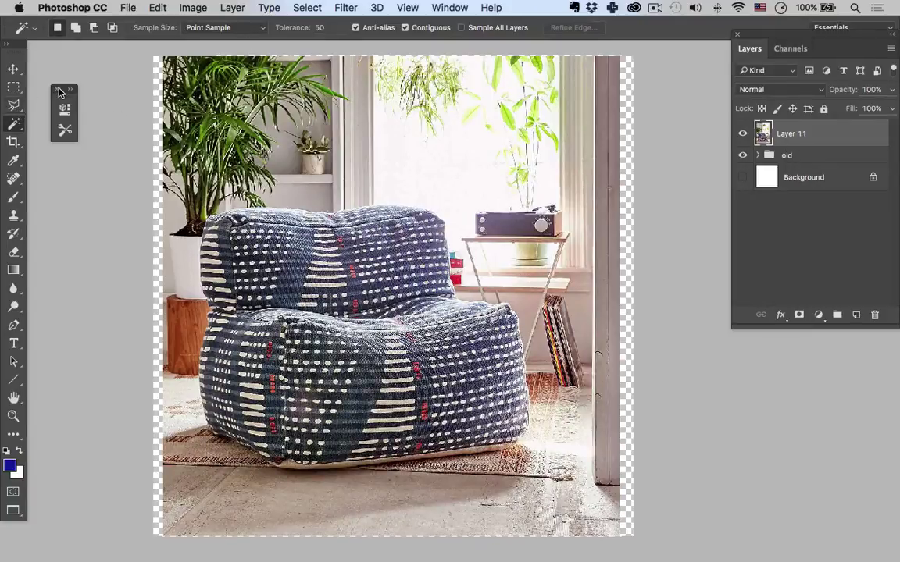
Step: Draw a freehand Lasso selection along the chair's left edge and backrest, closing it through the middle of the chair
key(l)
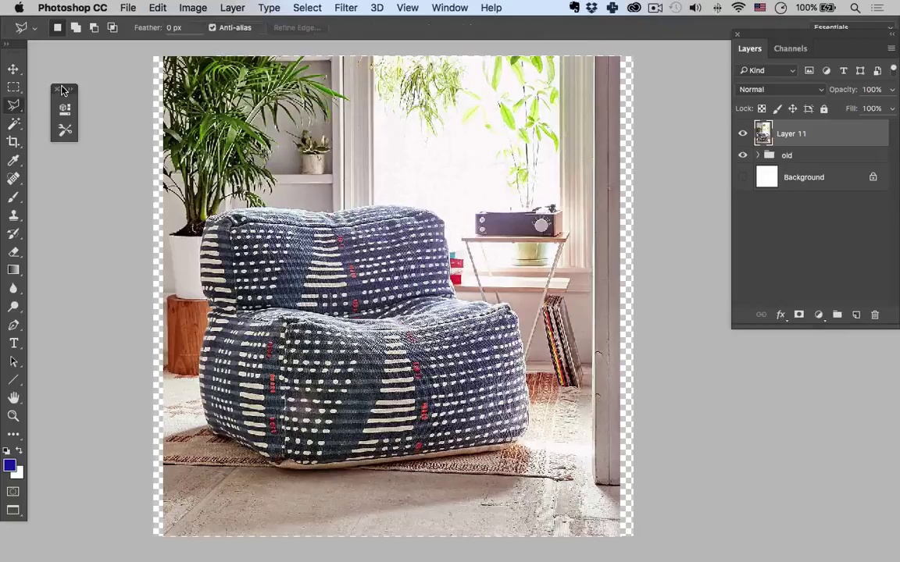
click(13, 107)
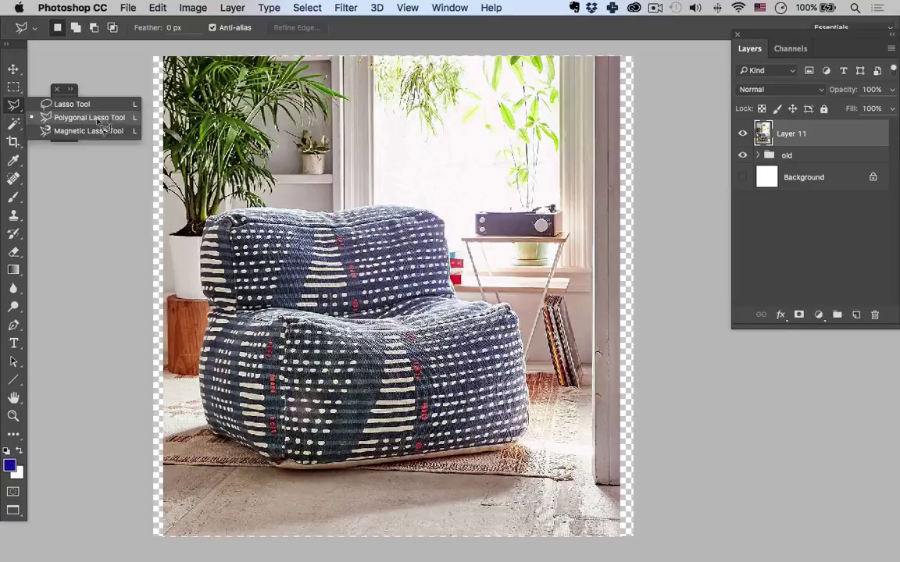
click(100, 119)
click(11, 109)
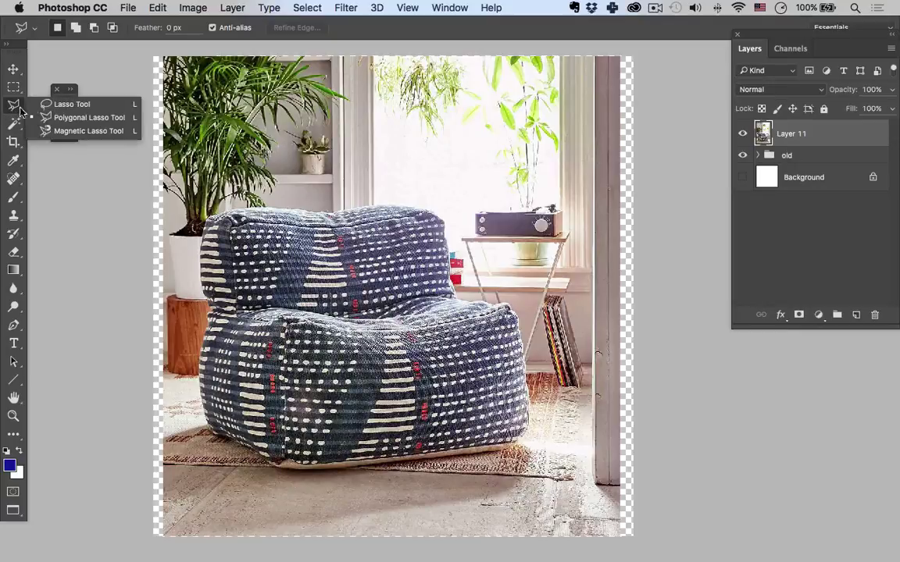
click(71, 104)
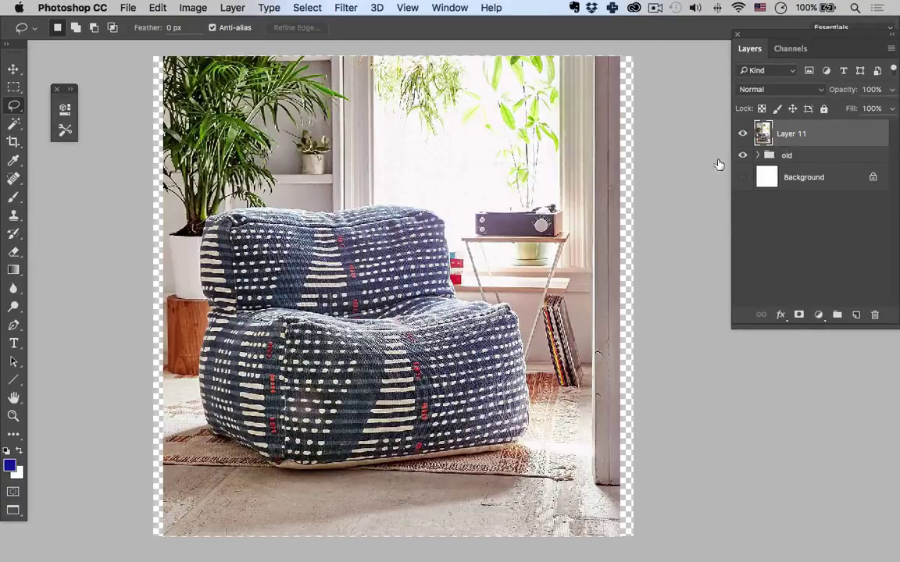
key(z)
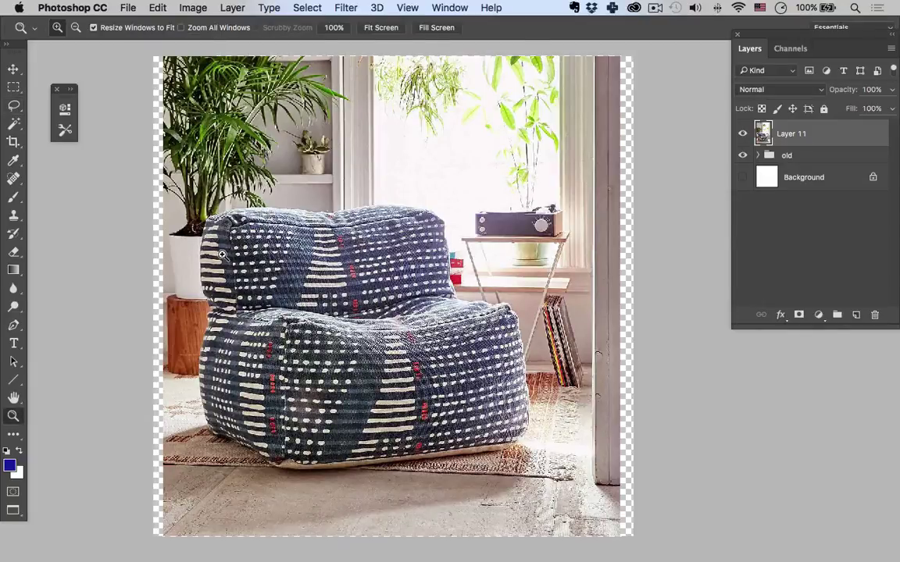
click(221, 255)
click(222, 254)
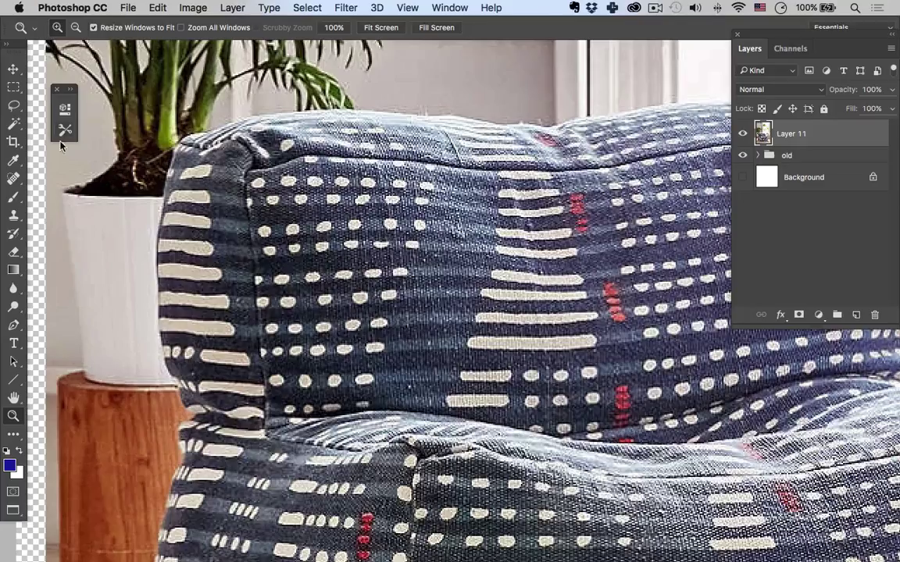
alt+click(281, 270)
alt+click(283, 269)
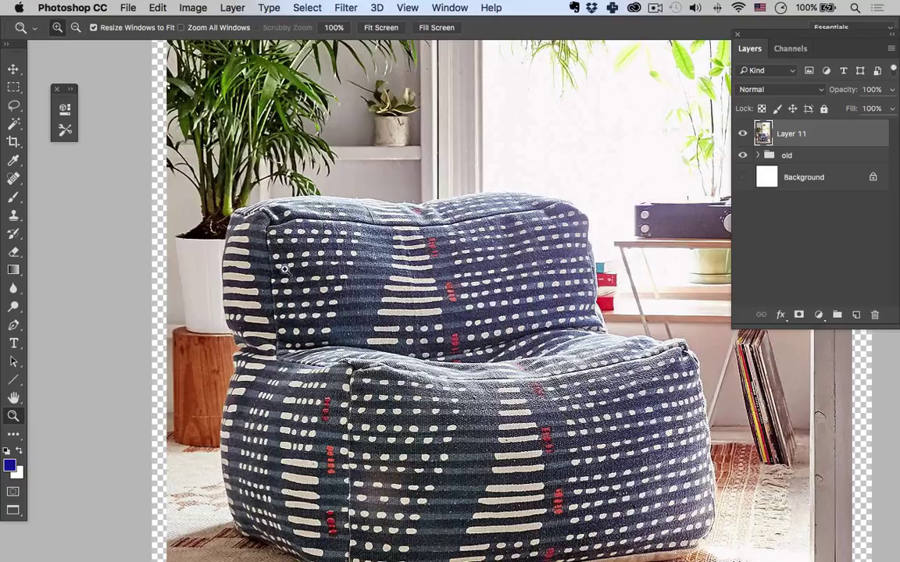
click(16, 105)
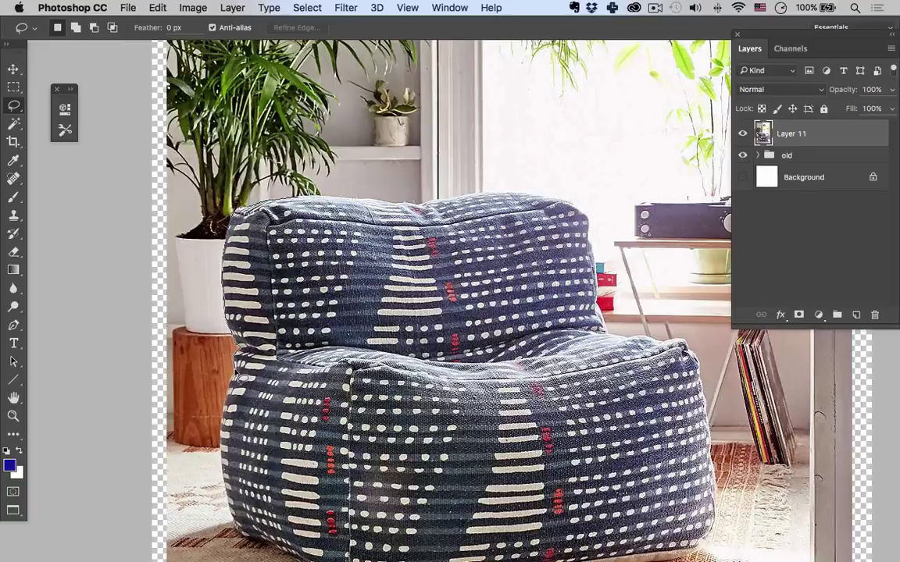
mouse_move(201, 414)
mouse_down()
mouse_move(209, 442)
mouse_move(437, 375)
mouse_move(311, 201)
mouse_up()
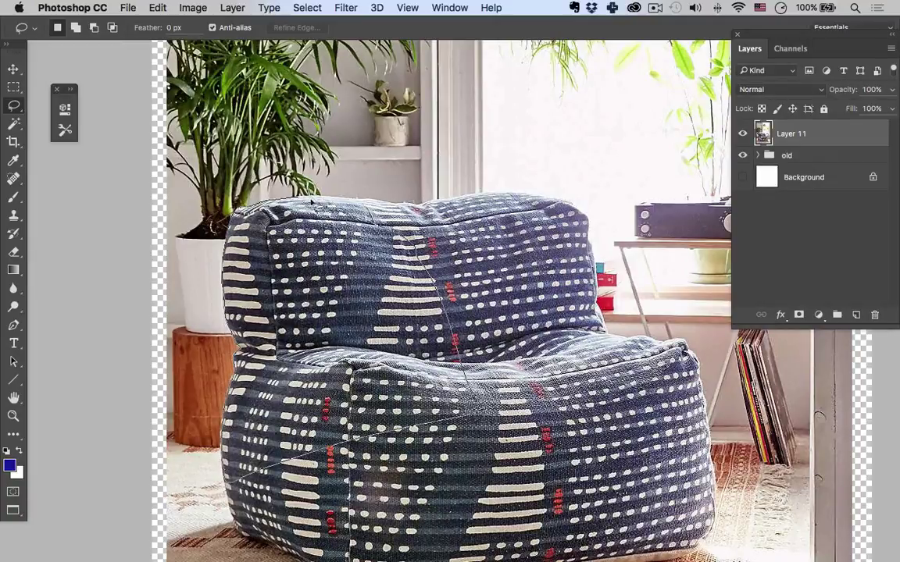
drag(378, 291, 374, 286)
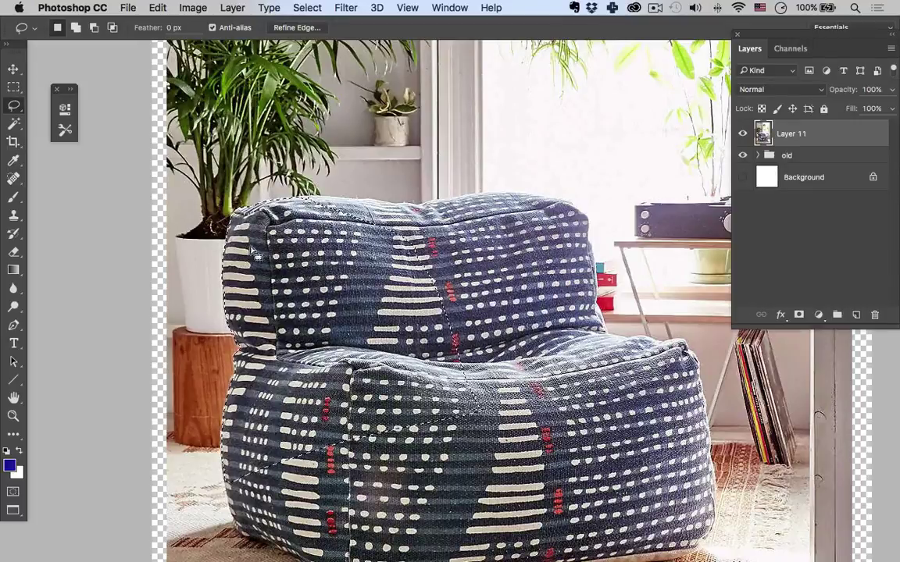
Step: Trace a selection around the chair's outline with the Magnetic Lasso Tool
right_click(13, 105)
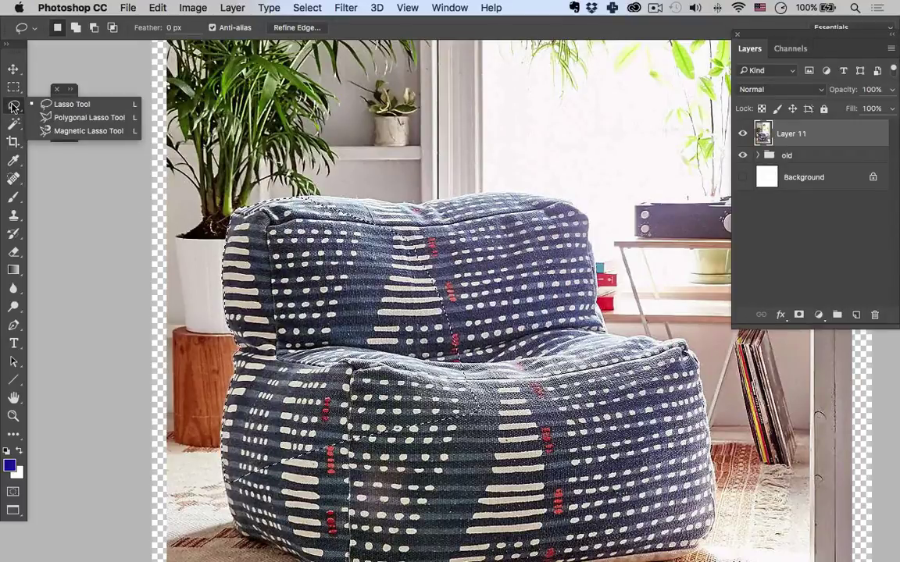
click(72, 104)
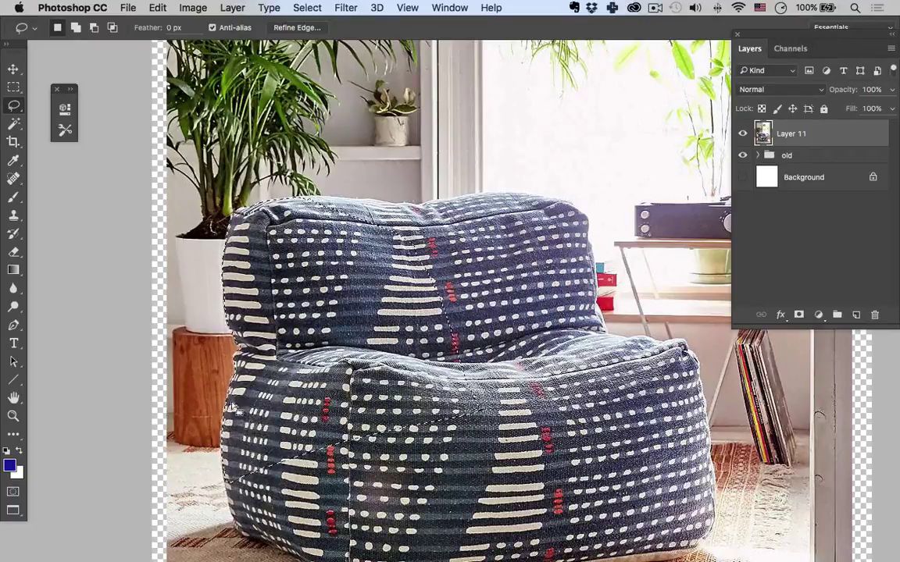
click(15, 108)
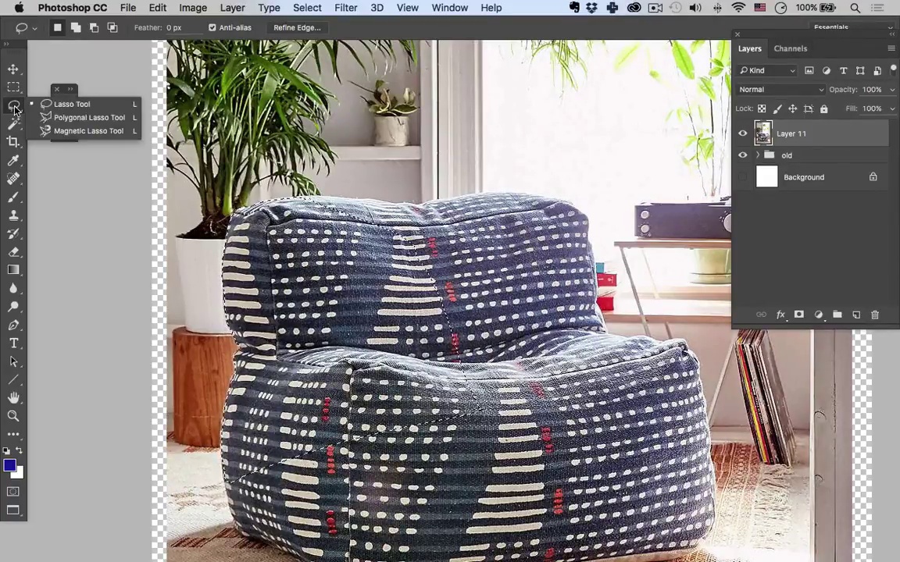
click(60, 119)
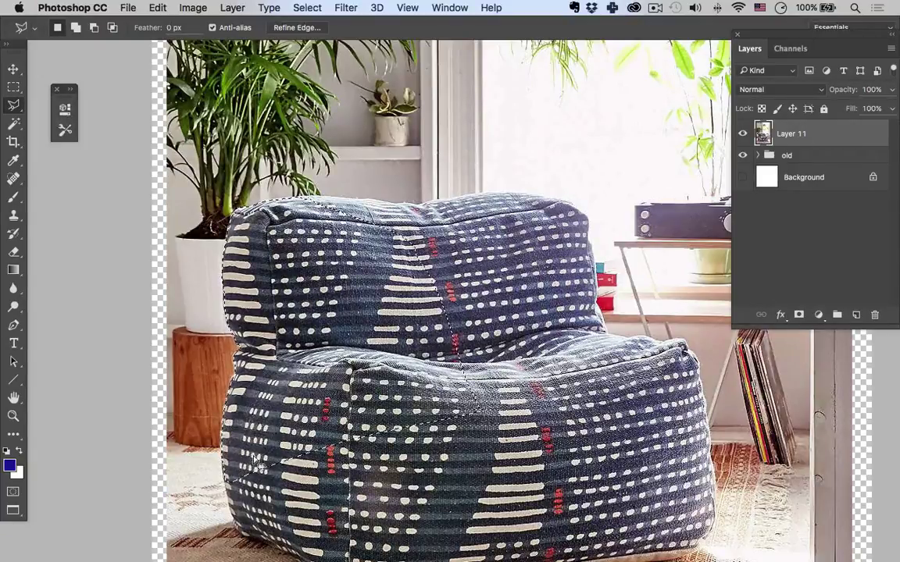
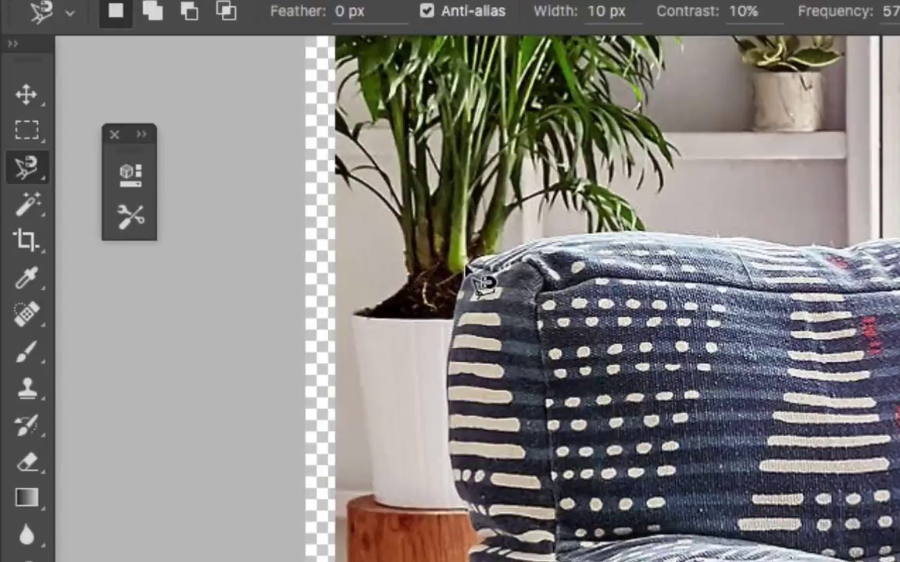
click(442, 368)
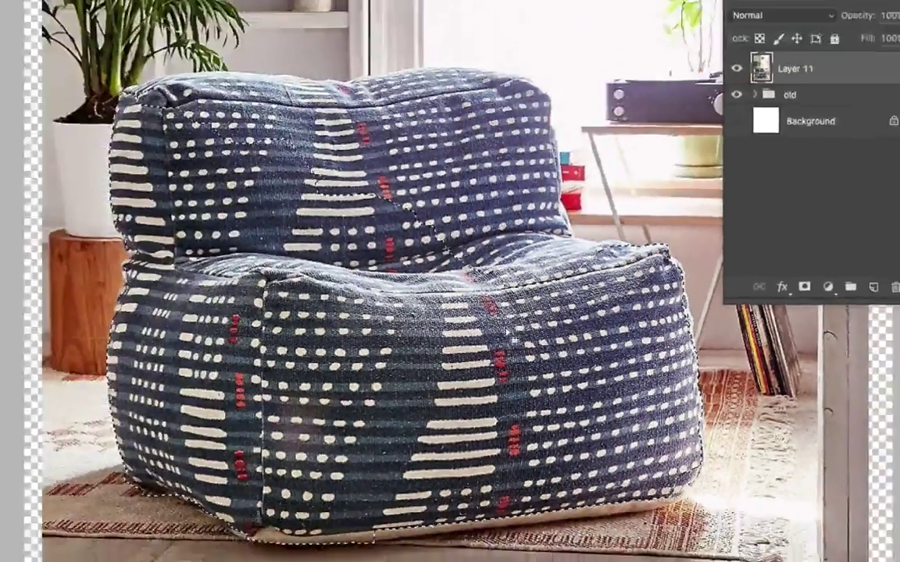
click(377, 543)
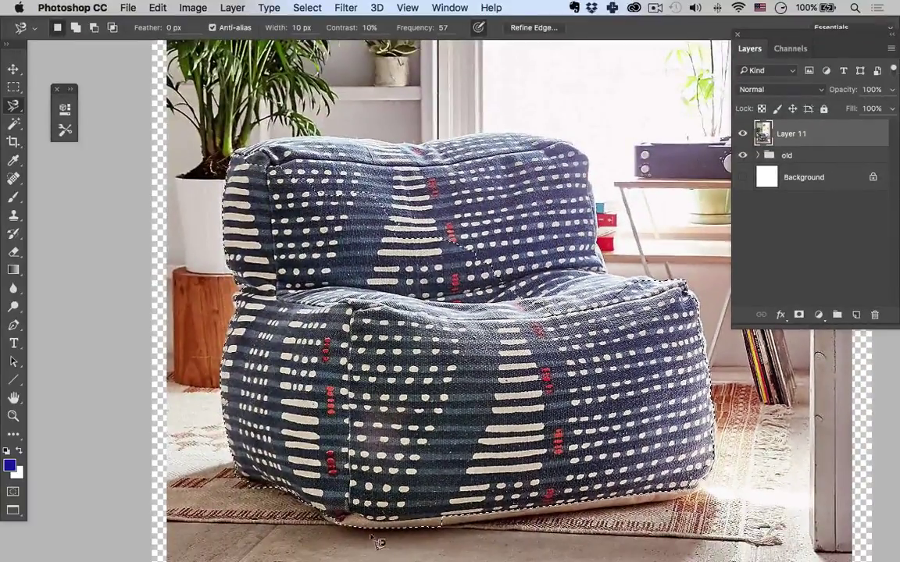
Step: Clean up the selection with the freehand Lasso Tool so that it follows the chair's entire outline
click(14, 106)
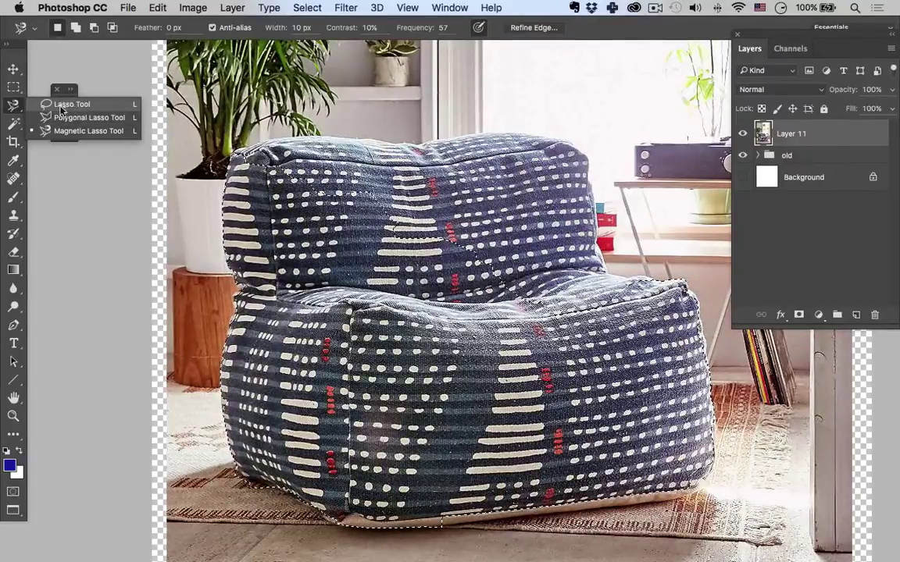
click(63, 103)
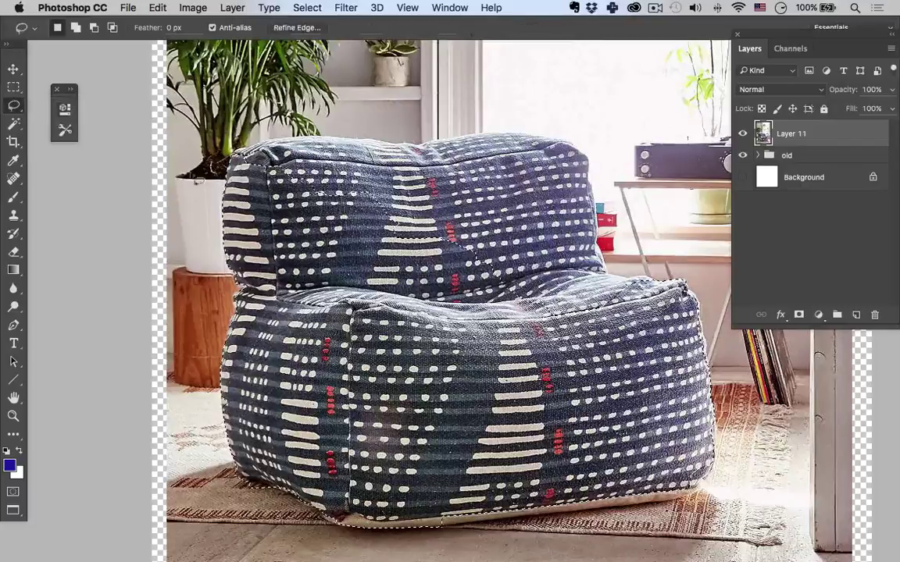
click(319, 165)
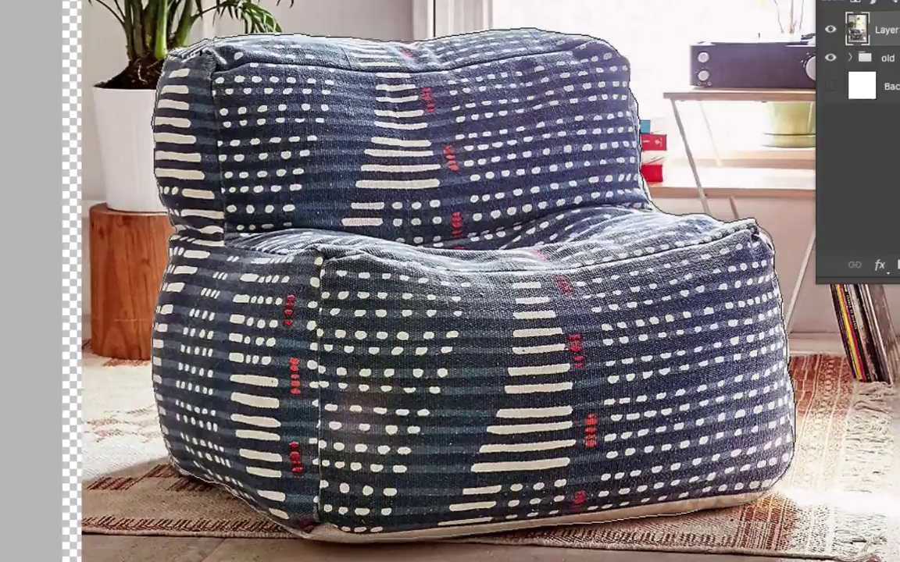
key(ctrl+Return)
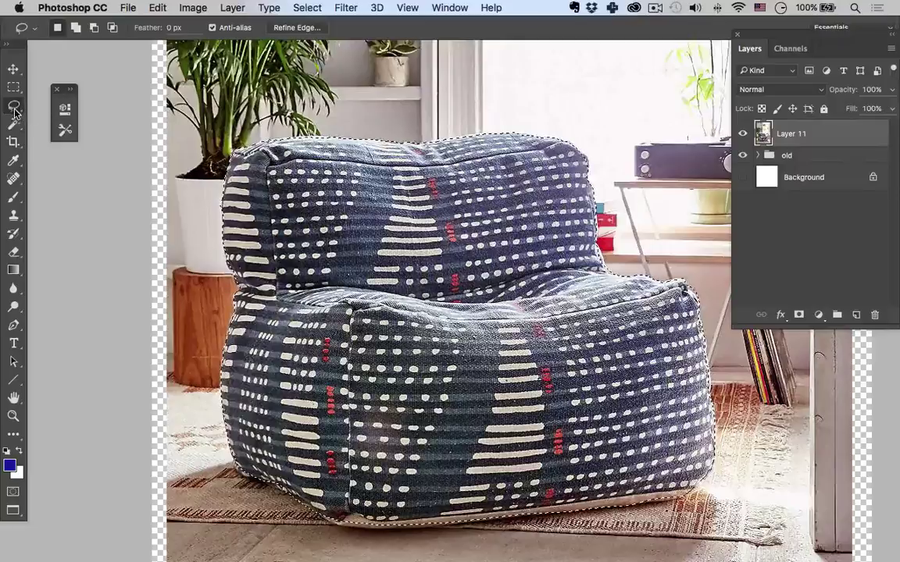
Step: Refine the selection at the chair's lower-left corner with the Polygonal Lasso Tool, using straight segments along the base edge
drag(14, 112, 68, 103)
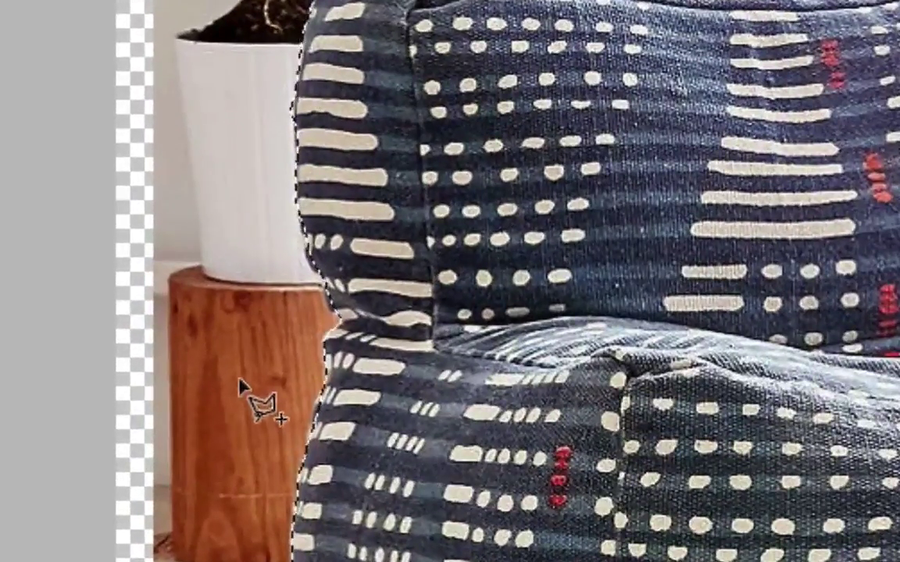
click(200, 358)
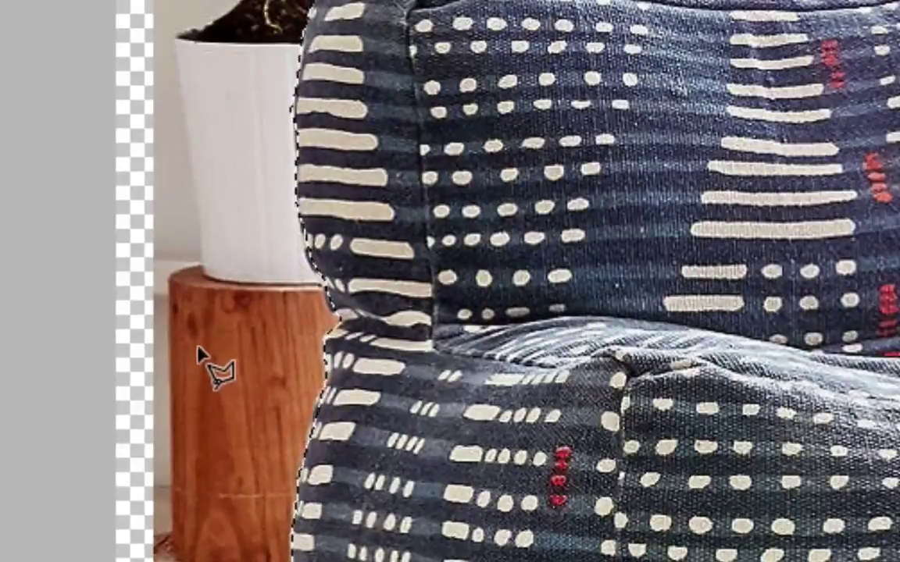
alt+click(200, 352)
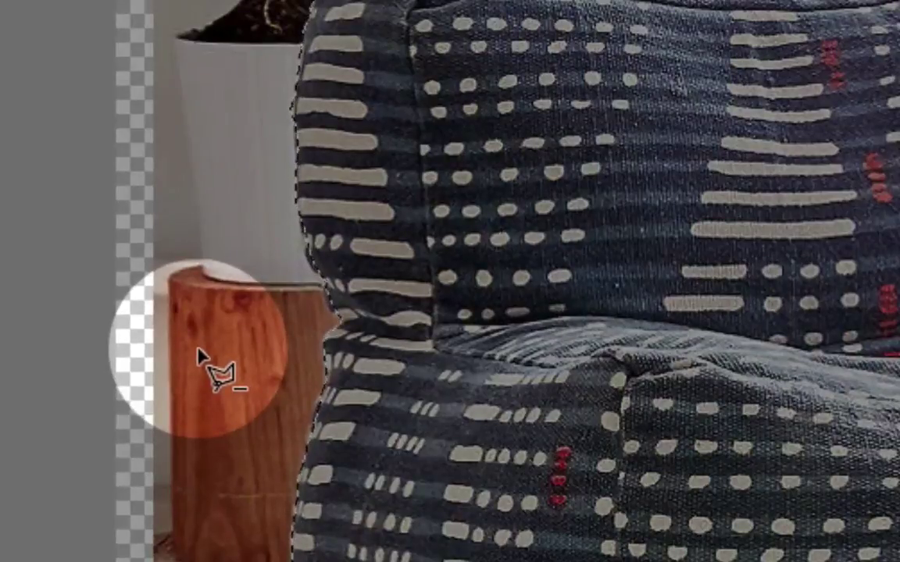
drag(198, 353, 236, 371)
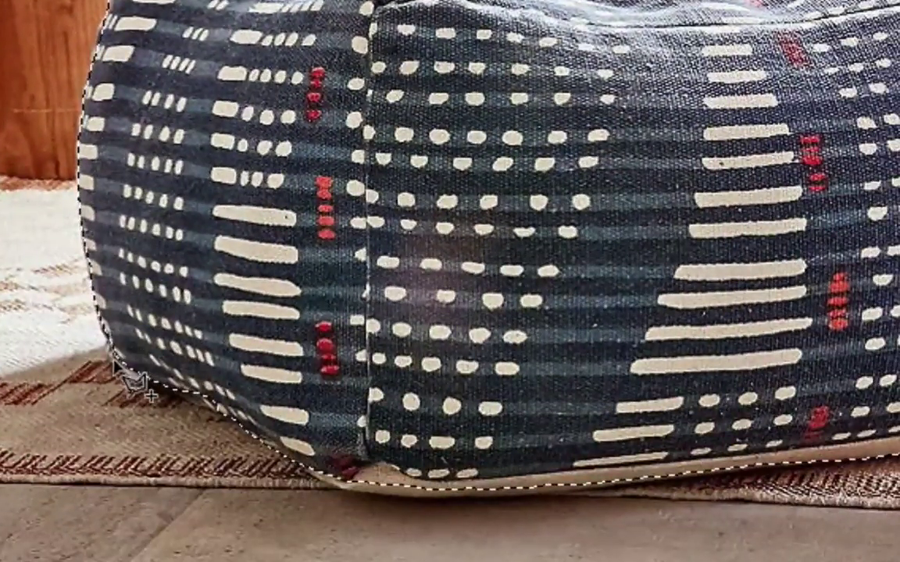
mouse_move(114, 361)
mouse_down()
mouse_move(186, 397)
mouse_move(237, 398)
mouse_move(237, 419)
mouse_move(226, 406)
mouse_move(220, 416)
mouse_move(308, 464)
mouse_move(314, 481)
mouse_move(362, 500)
mouse_move(561, 523)
mouse_move(514, 493)
mouse_move(688, 472)
mouse_move(733, 458)
mouse_move(739, 443)
mouse_move(742, 408)
mouse_move(637, 322)
mouse_move(296, 139)
mouse_move(187, 139)
mouse_move(195, 164)
mouse_up()
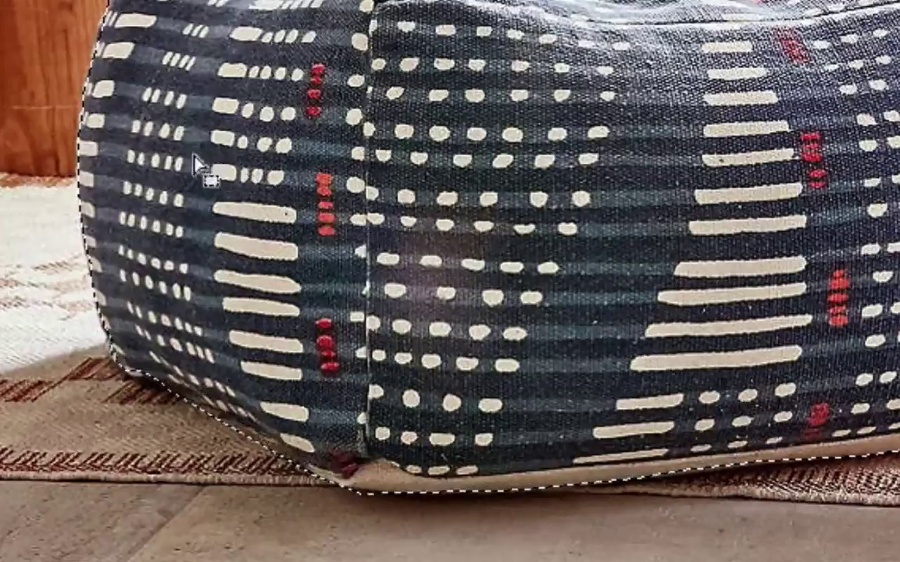
click(342, 471)
click(269, 259)
click(224, 412)
double_click(257, 523)
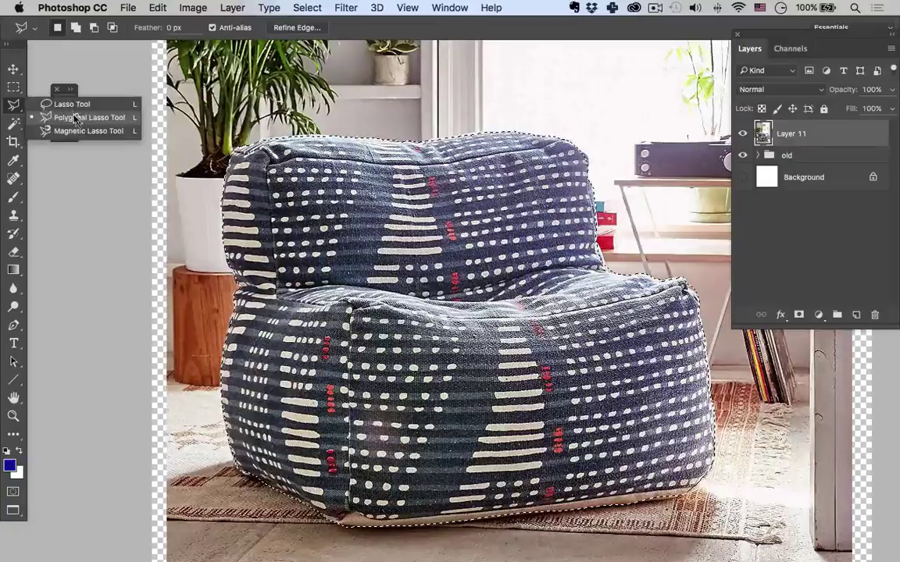
Step: Adjust the selection along the chair's bottom edge with the freehand Lasso, adding missed areas and subtracting excess
click(76, 117)
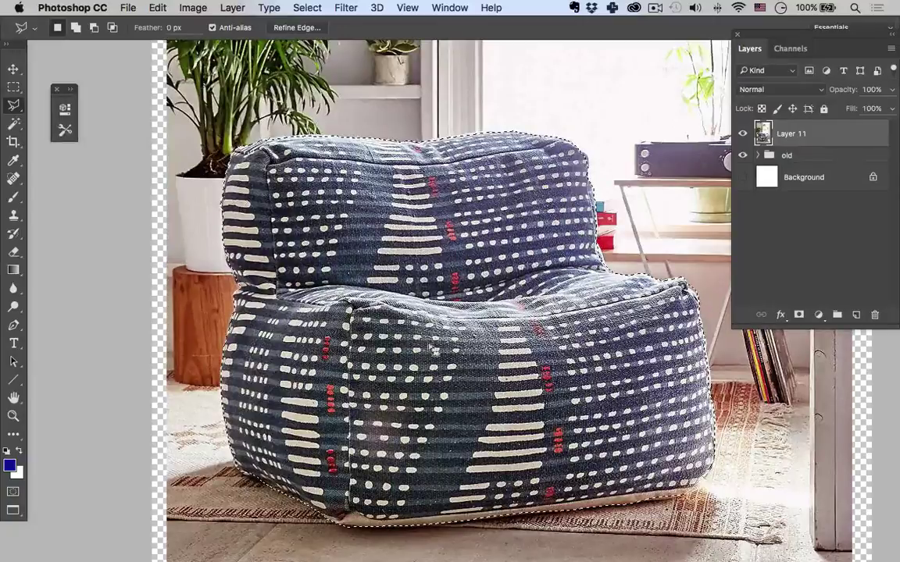
right_click(15, 102)
click(48, 104)
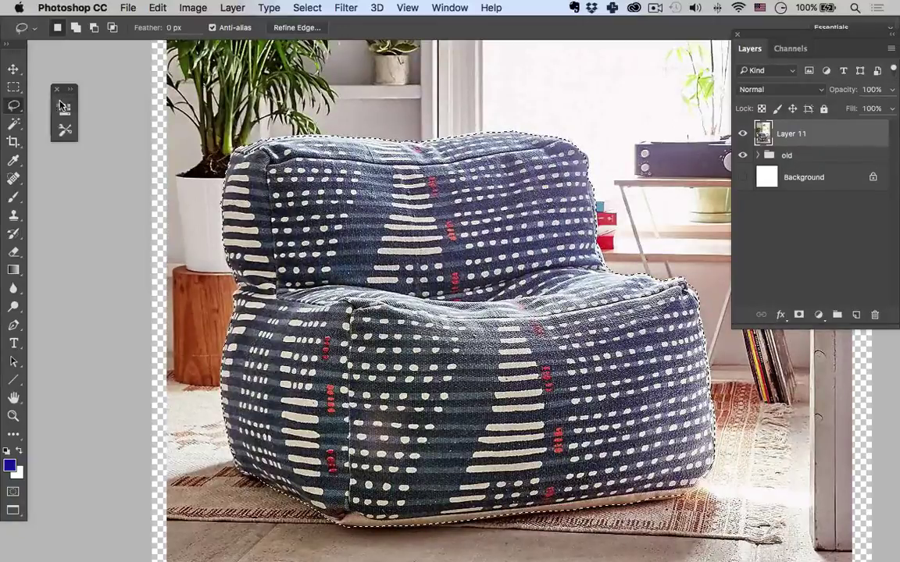
key(shift)
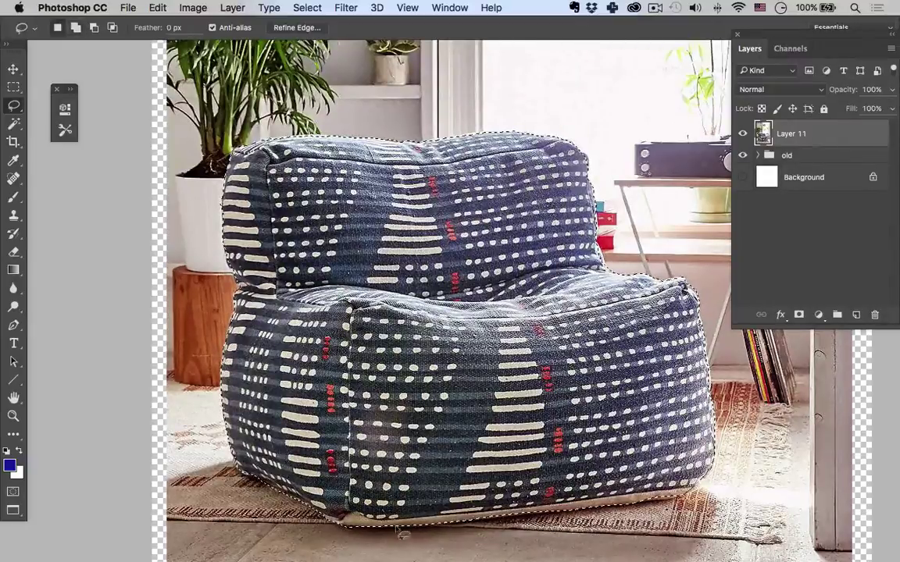
key(alt)
drag(340, 533, 699, 488)
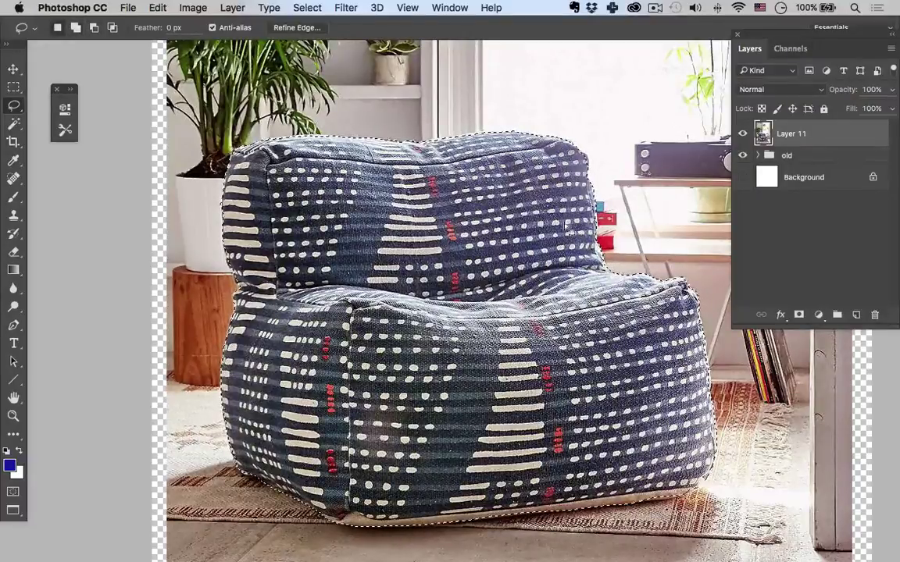
key(shift)
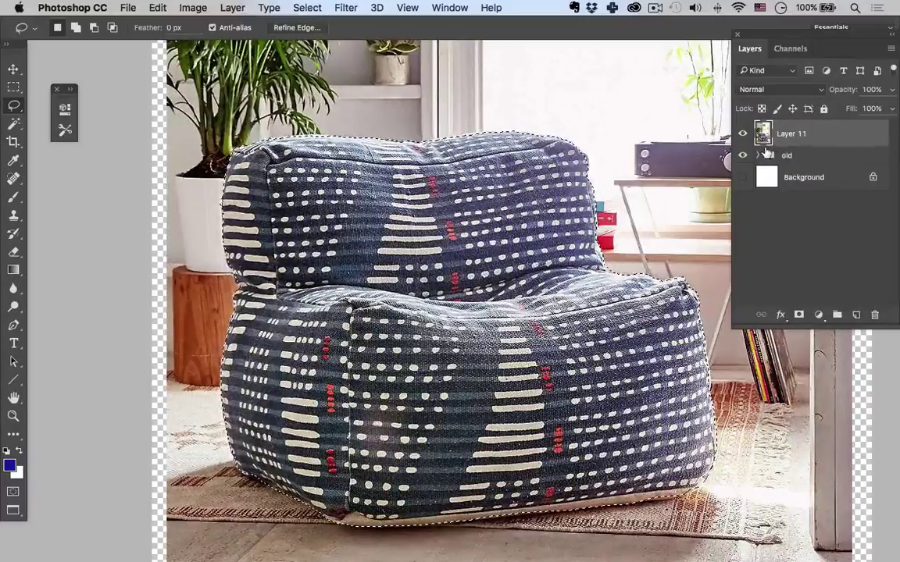
Step: Copy the selected chair onto a new layer and toggle the copy and original photo layers to check the cut-out
key(super+j)
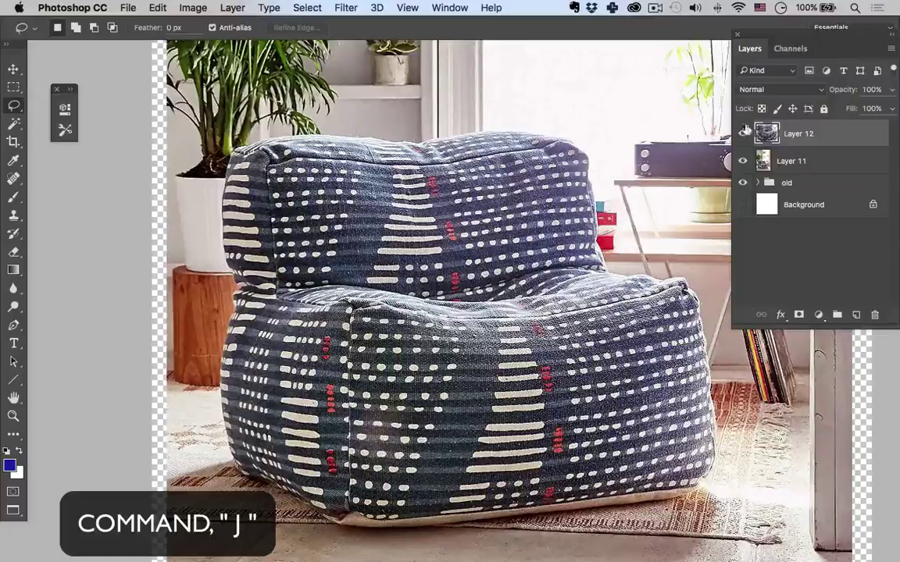
click(742, 161)
click(742, 134)
click(762, 161)
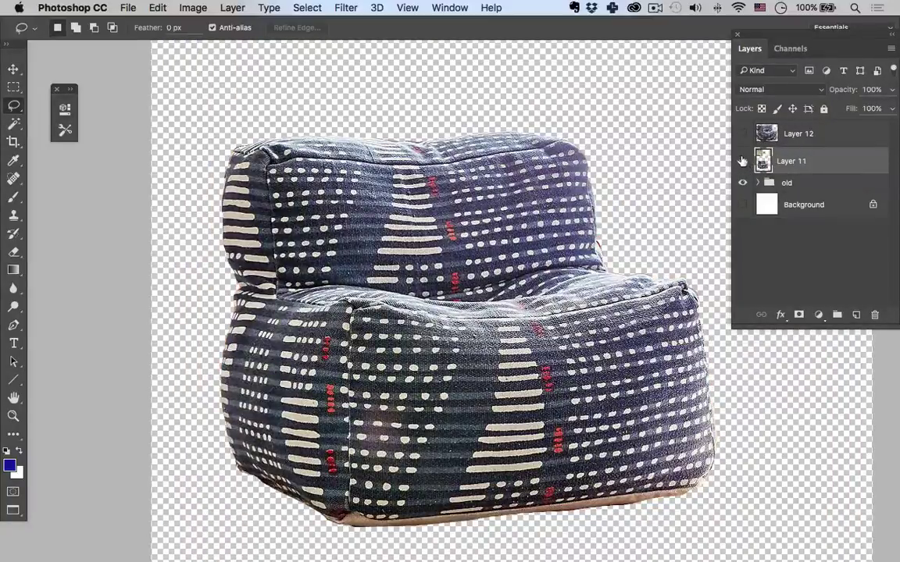
click(742, 161)
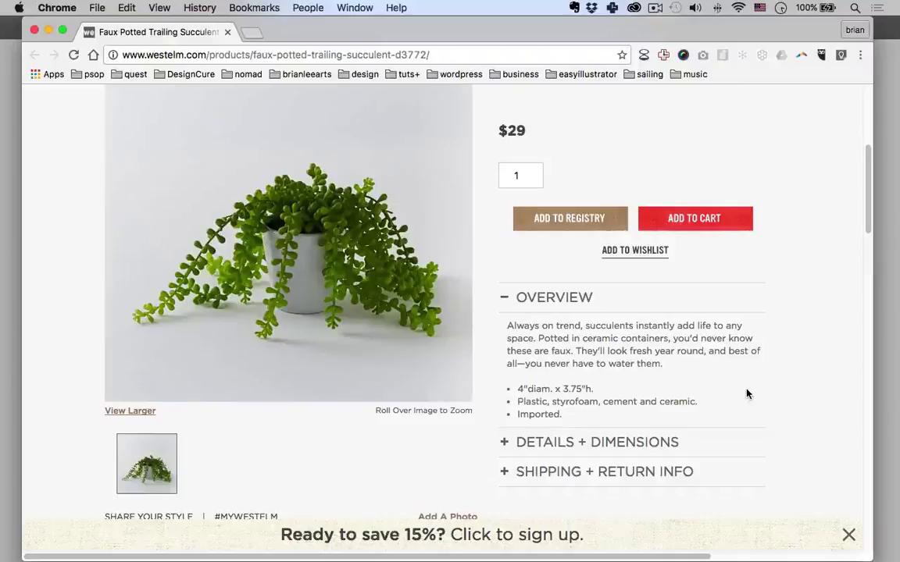
Step: Move the browser window aside and bring the faux potted trailing succulent photo into the empty Photoshop document
drag(375, 29, 383, 30)
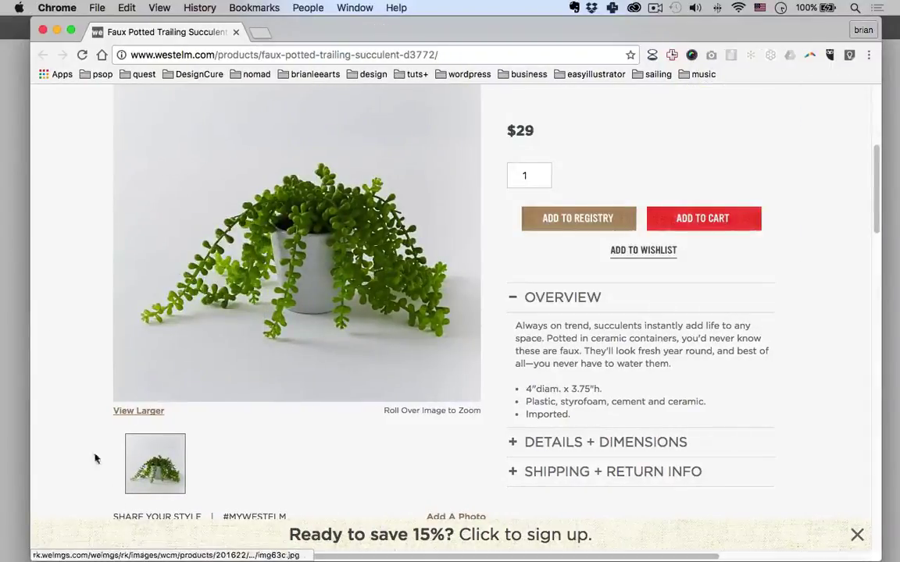
drag(378, 25, 399, 23)
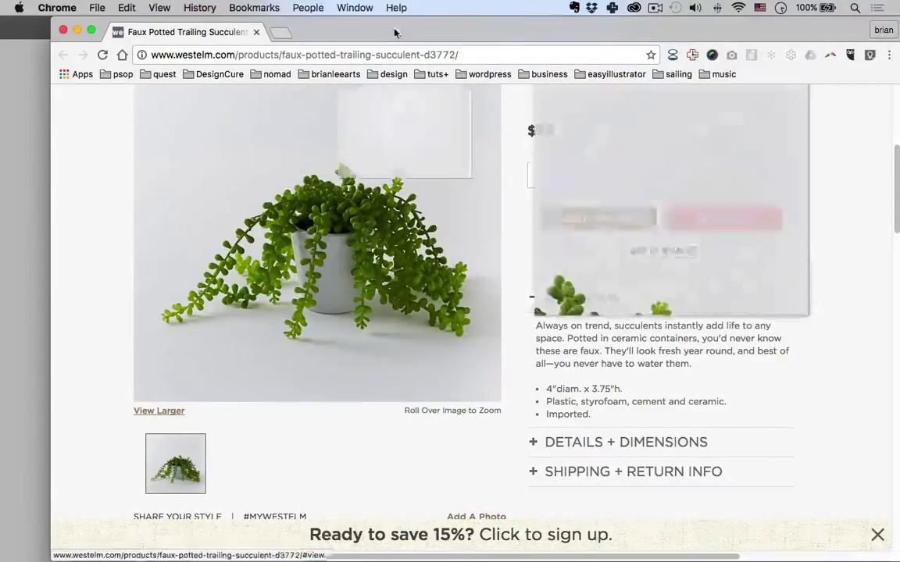
drag(358, 23, 623, 31)
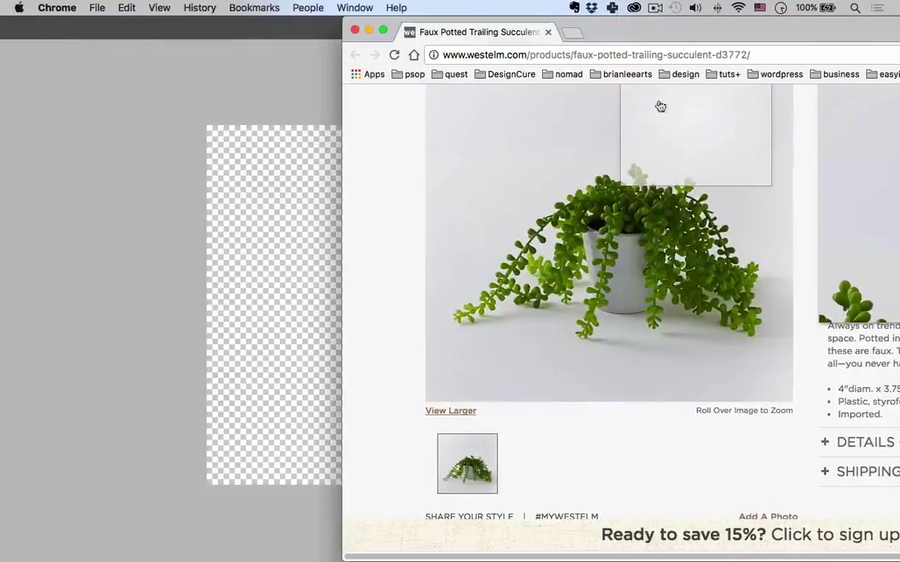
drag(556, 265, 266, 332)
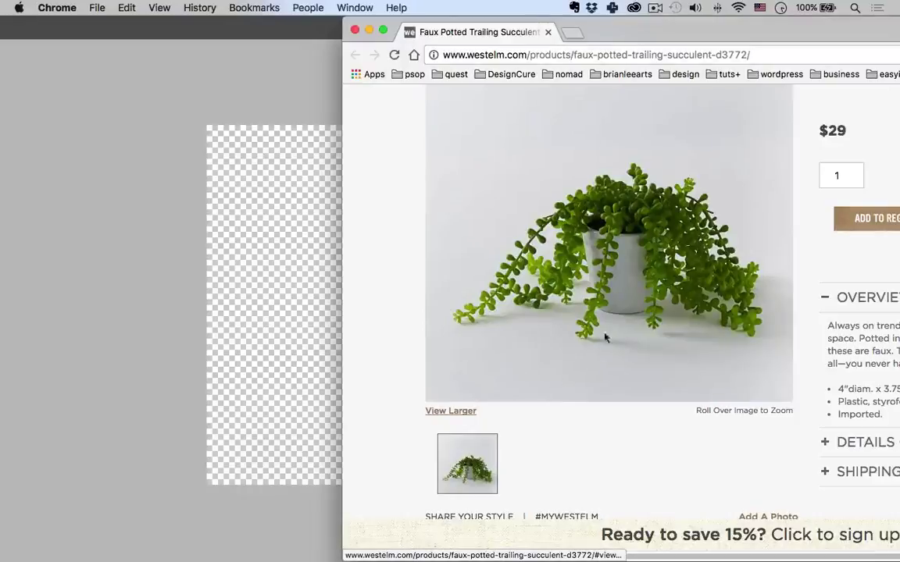
drag(560, 335, 245, 337)
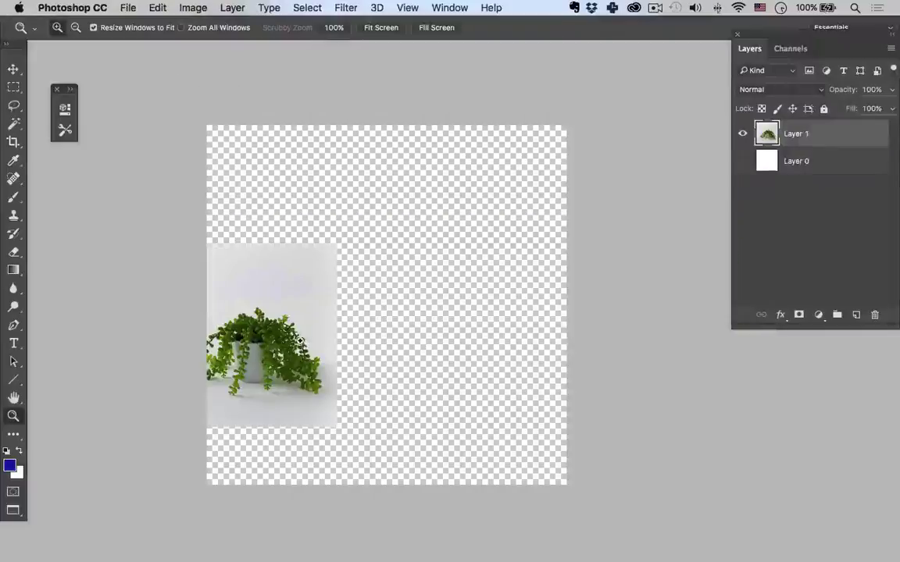
Step: Move the succulent photo near the centre of the canvas and scale it proportionally to about 169%
key(v)
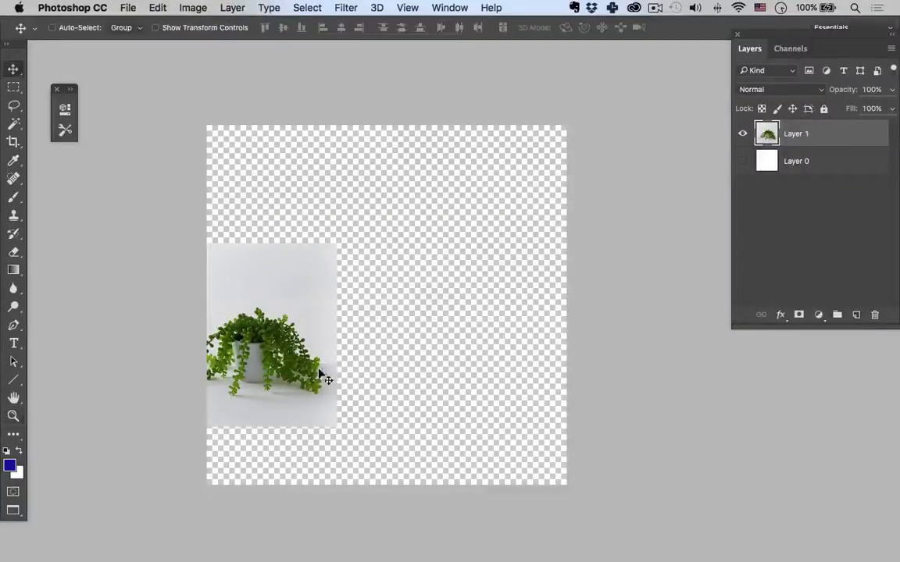
drag(321, 331, 404, 287)
key(super+t)
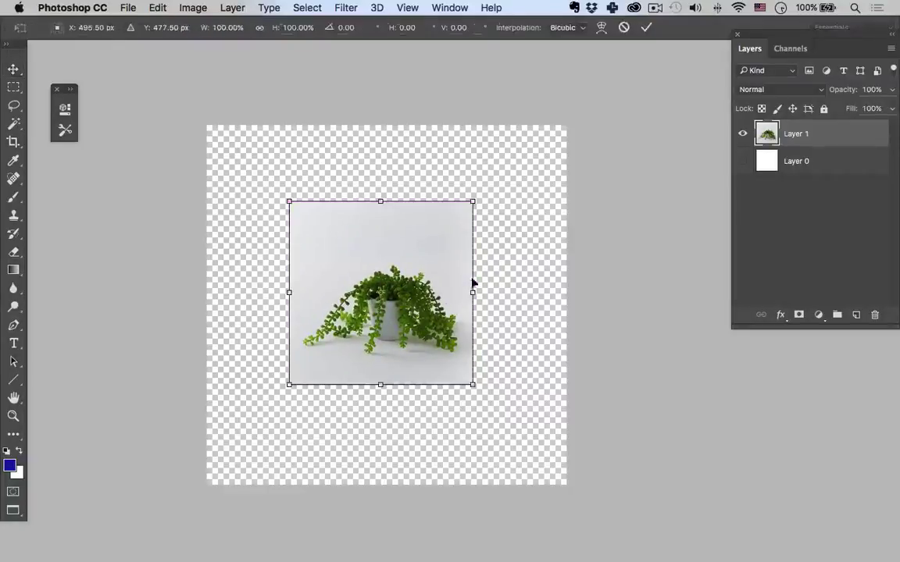
drag(469, 210, 570, 170)
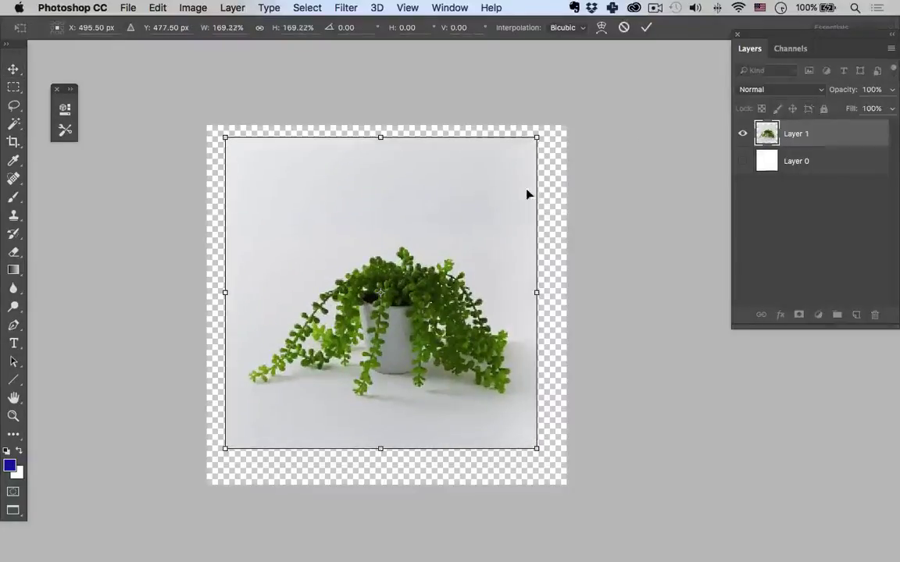
key(Return)
Step: Delete the pale backdrop surrounding the plant using the Magic Wand at tolerance 30 with Contiguous on, and clear the selection
key(z)
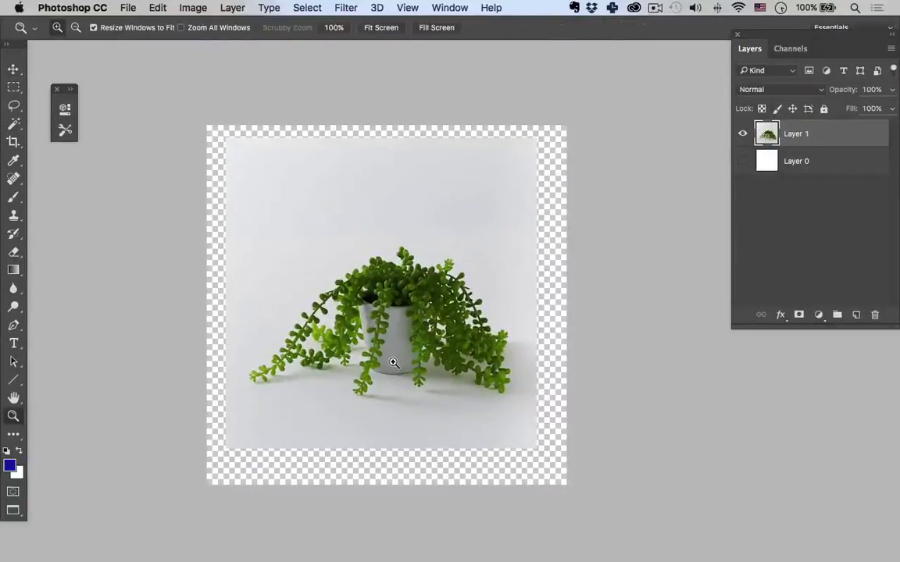
click(393, 363)
drag(401, 362, 397, 383)
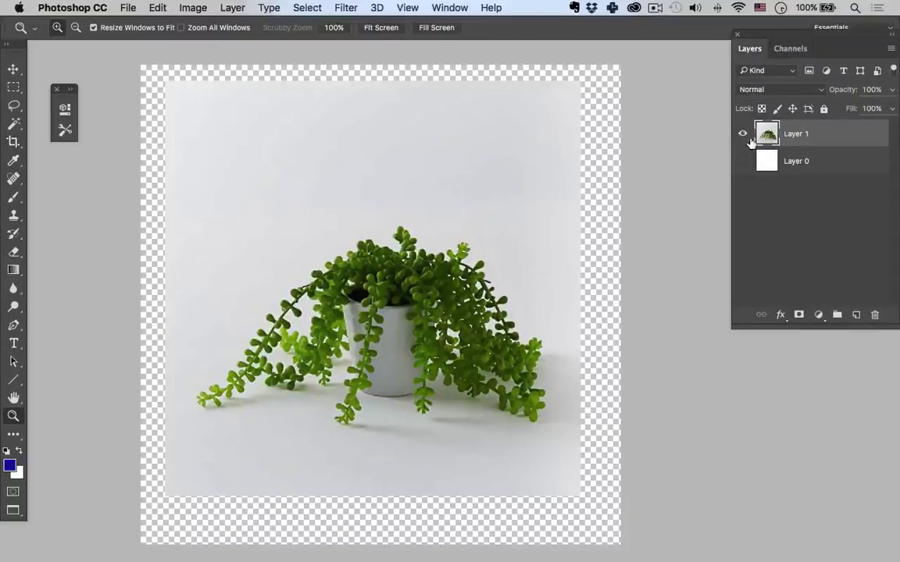
click(13, 125)
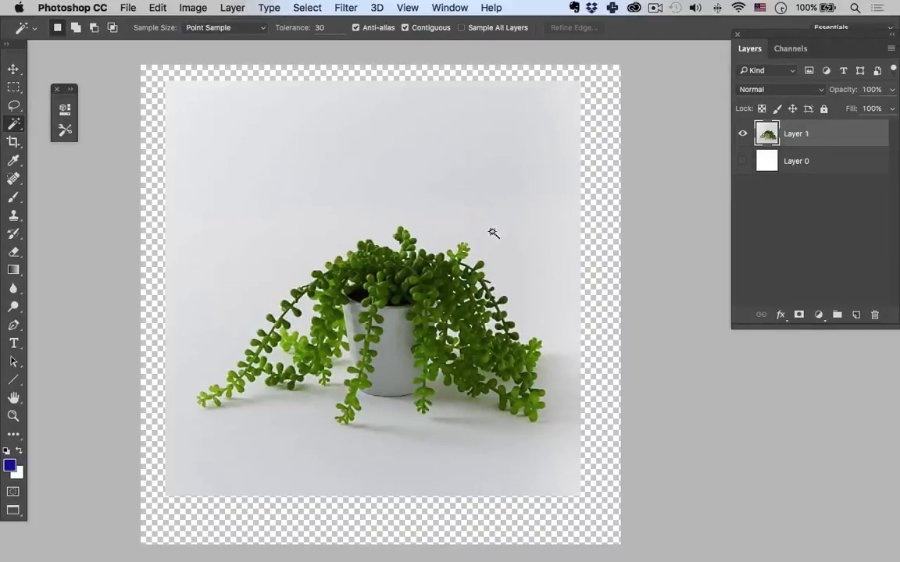
click(447, 173)
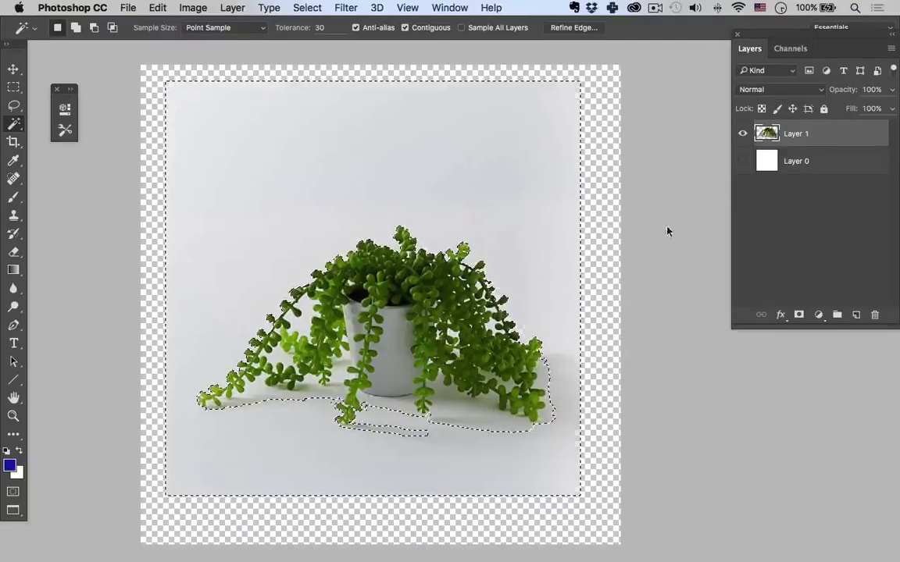
key(Delete)
key(ctrl+d)
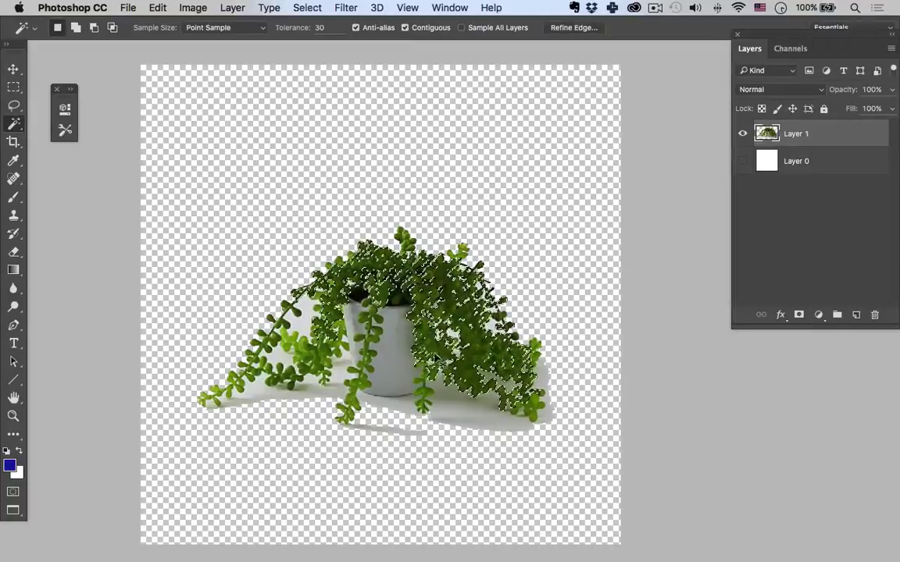
Step: Examine the leaf edges, the pot and the leftover shadow areas of the succulent cut-out up close
key(z)
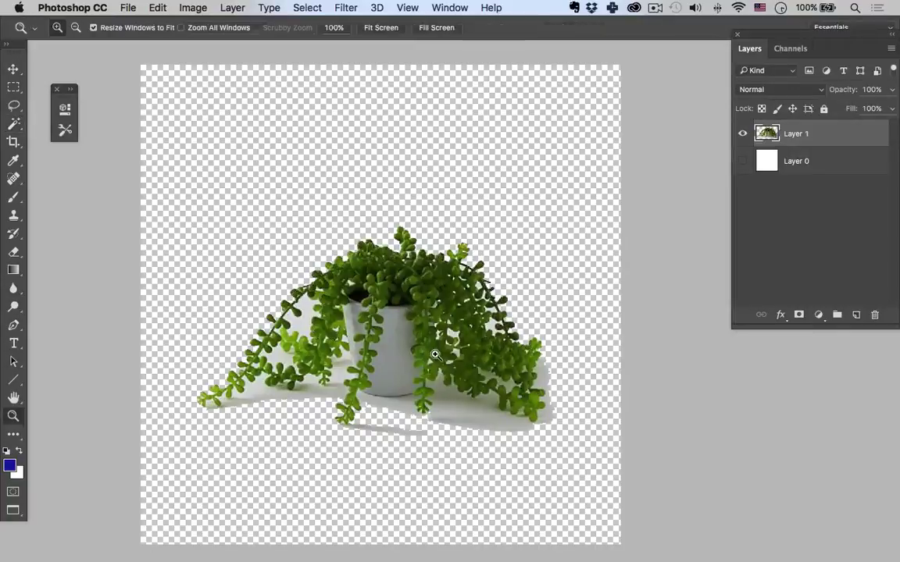
click(342, 389)
key(super+equal)
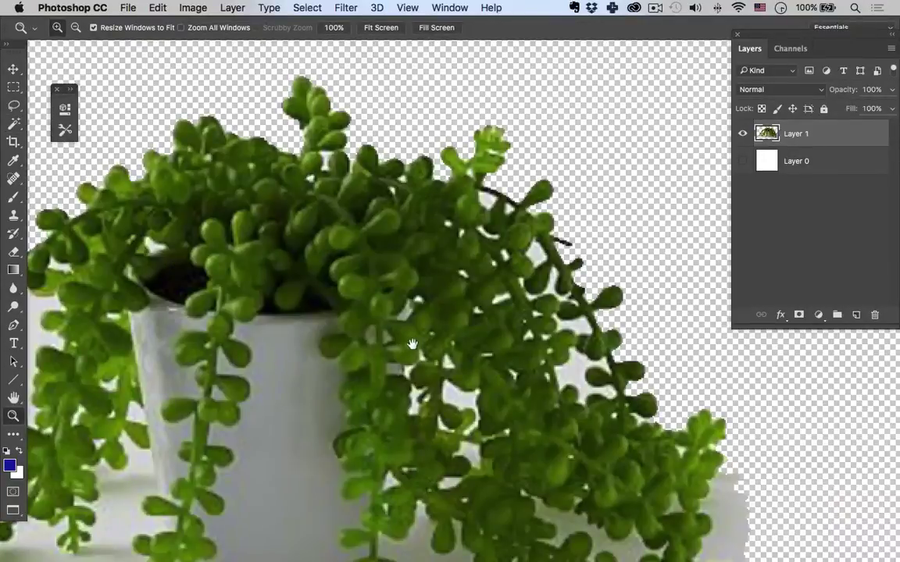
drag(411, 345, 528, 273)
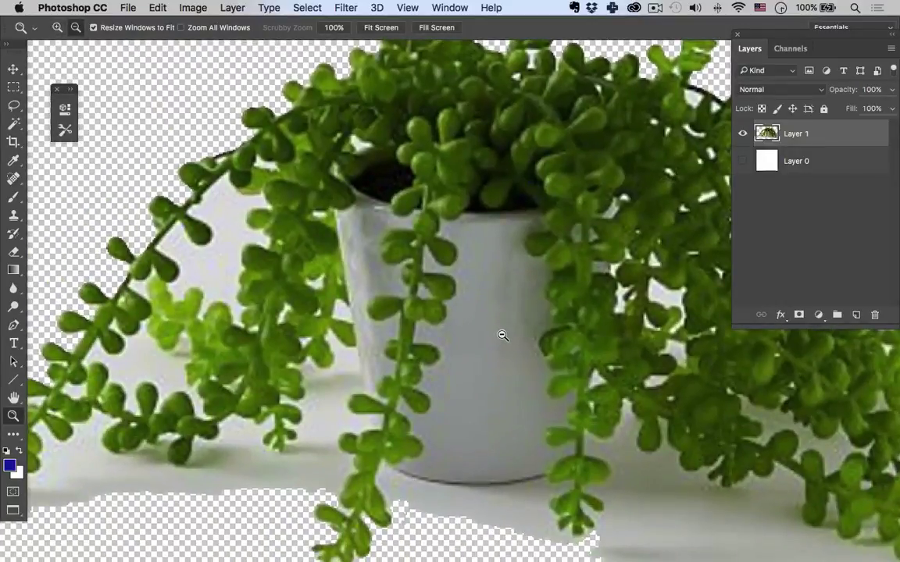
alt+click(503, 340)
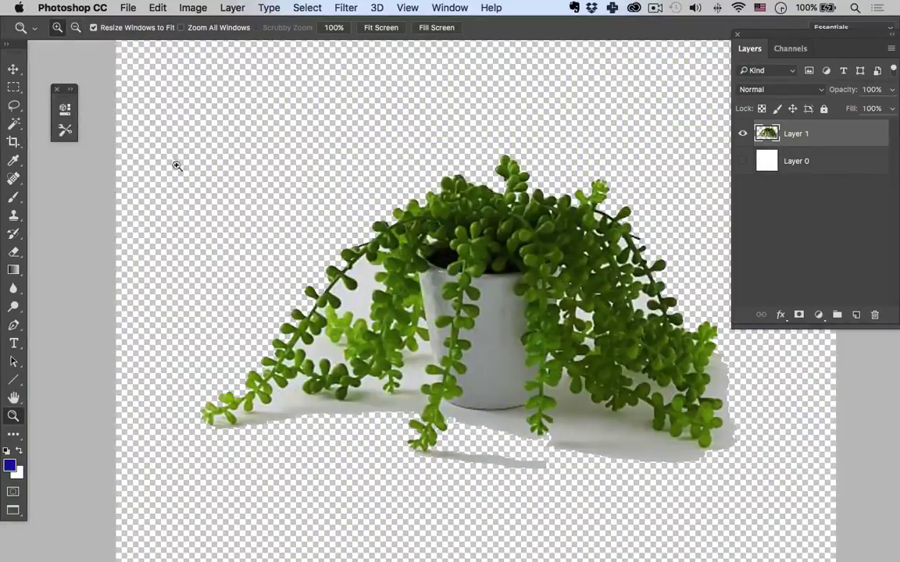
Step: Delete the backdrop patches showing between the plant's left stems with the Magic Wand at tolerance 30, and clear the selection
click(14, 125)
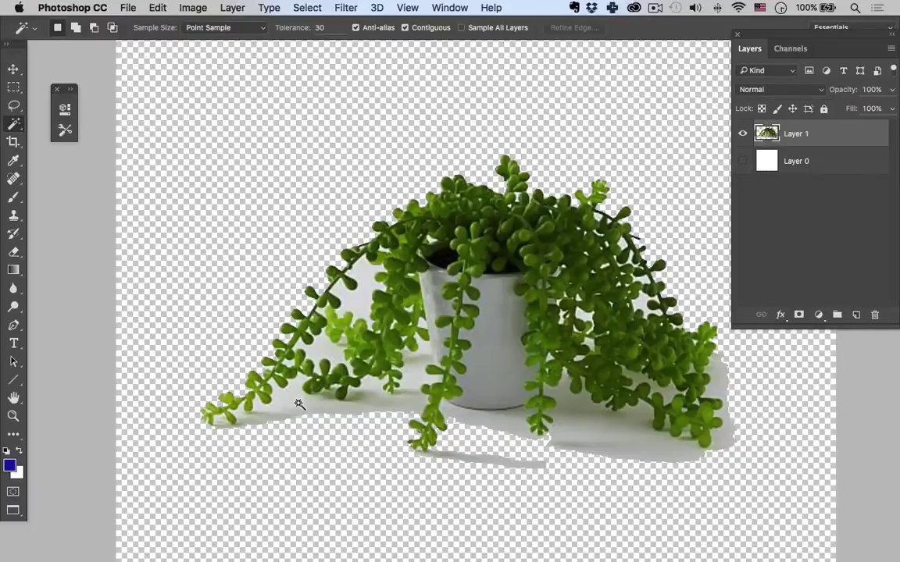
click(335, 352)
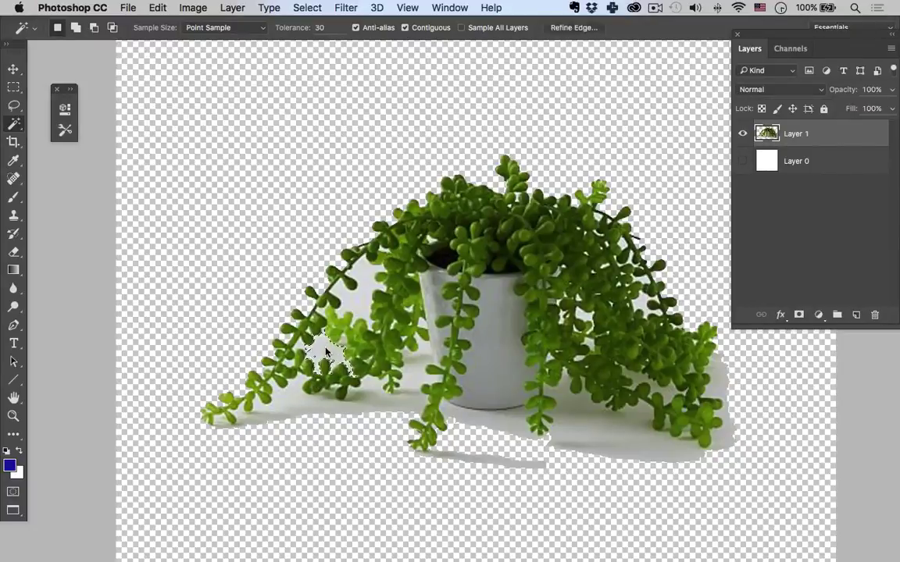
click(356, 301)
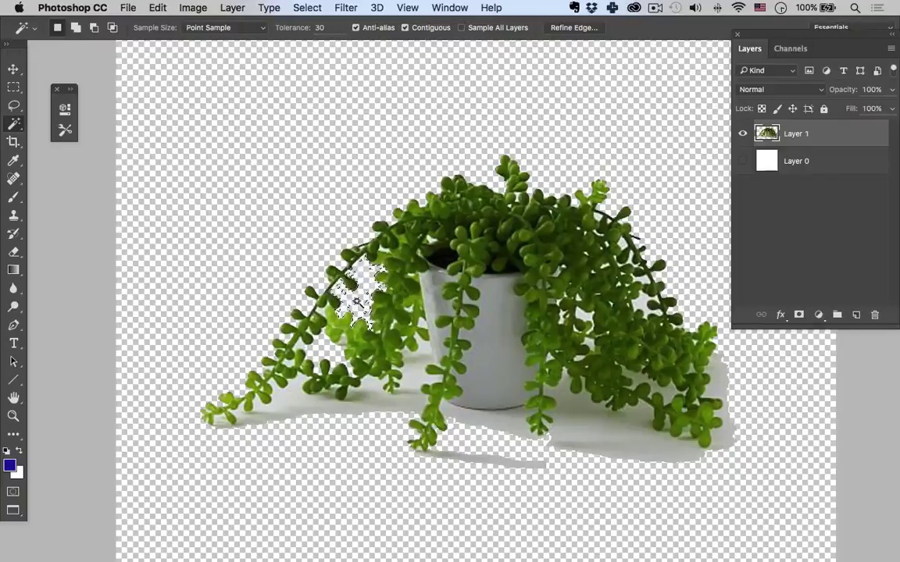
key(Delete)
key(ctrl+d)
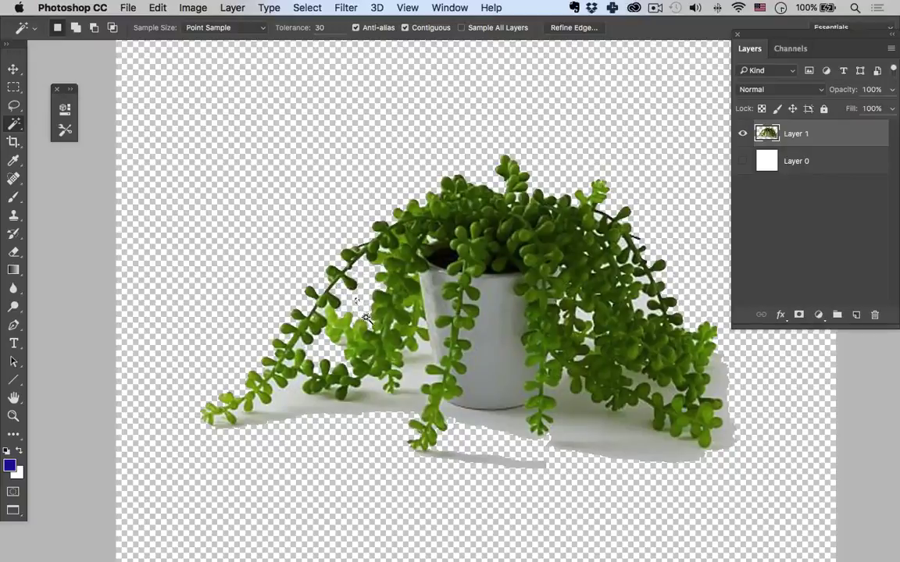
Step: Turn on the white background layer Layer 0 behind the cut-out and make the plant layer Layer 1 active again
click(797, 165)
click(743, 160)
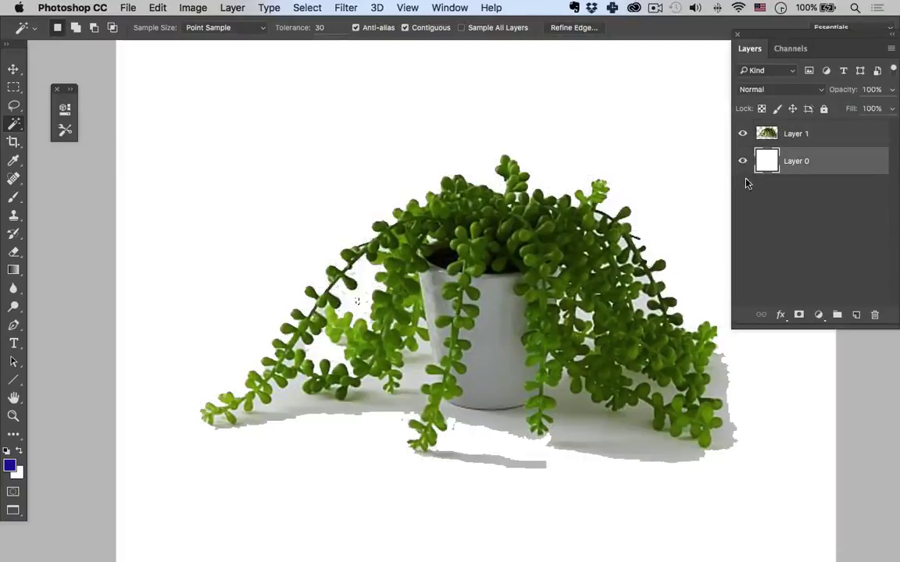
drag(532, 336, 440, 319)
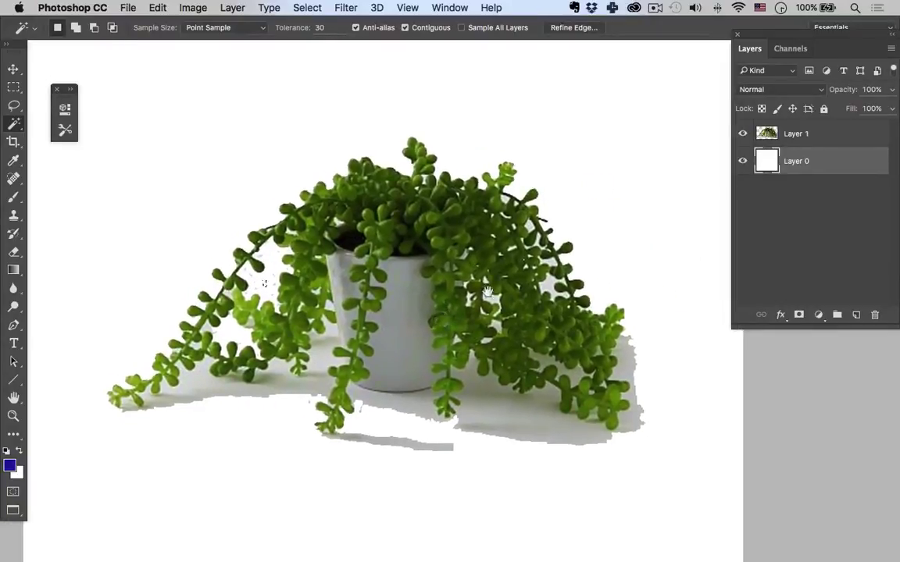
click(775, 138)
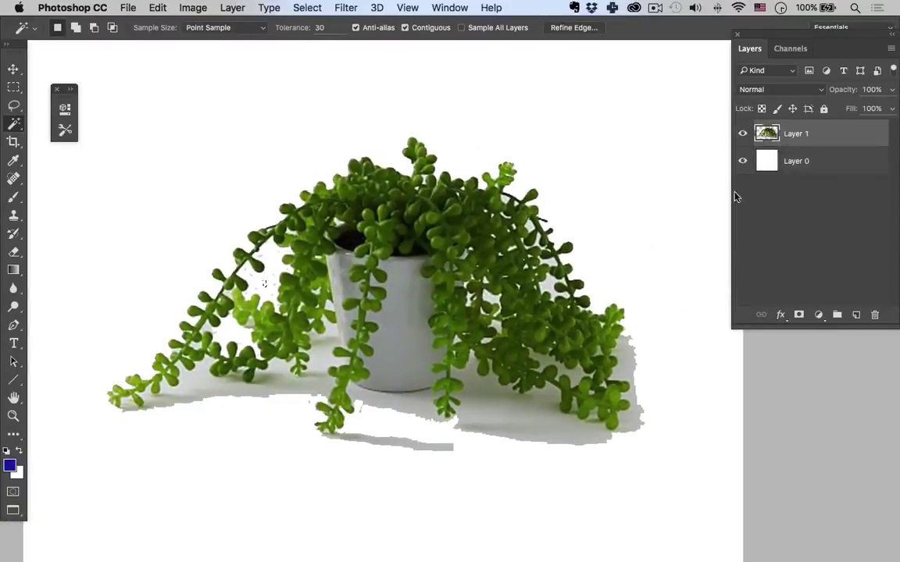
Step: Delete the large shadow areas around the right stem tips, beneath the pot and under the left stems with the Magic Wand
click(625, 362)
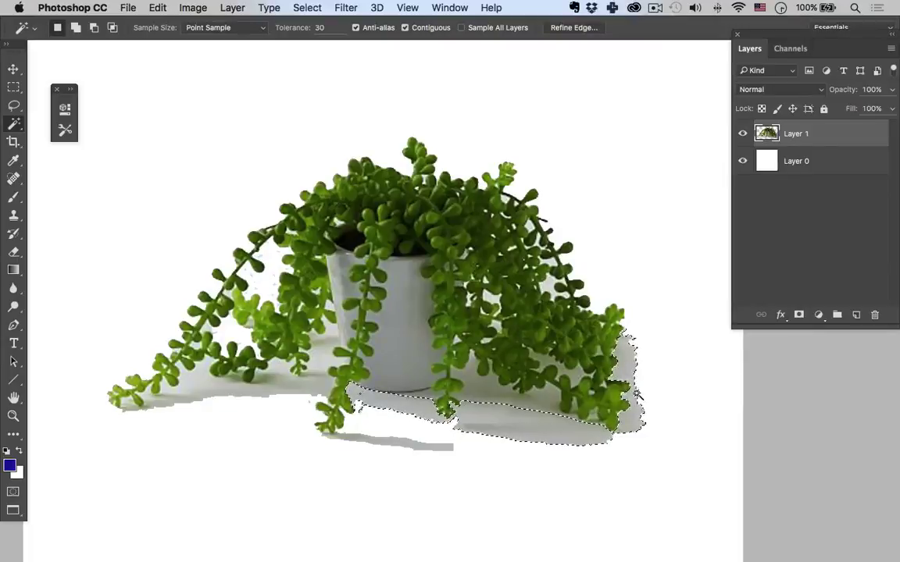
key(Delete)
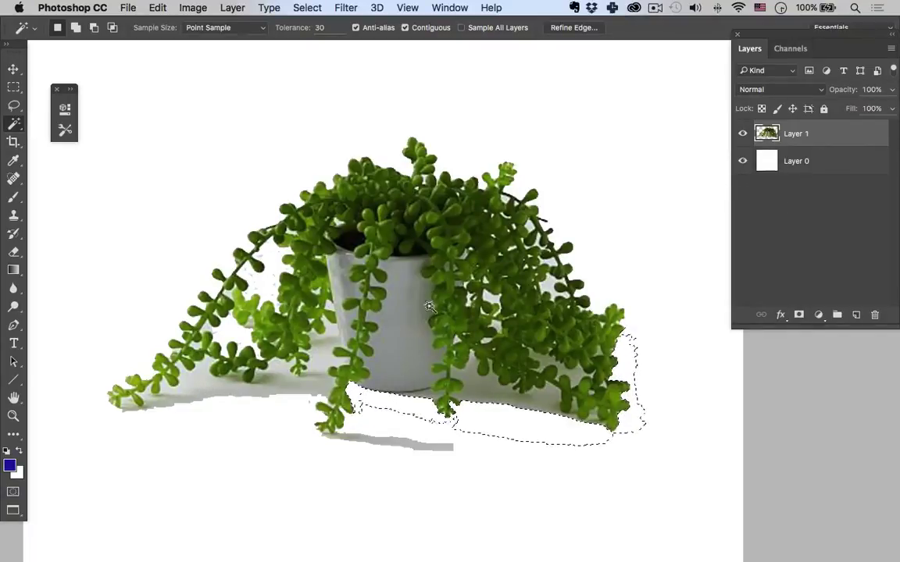
click(210, 394)
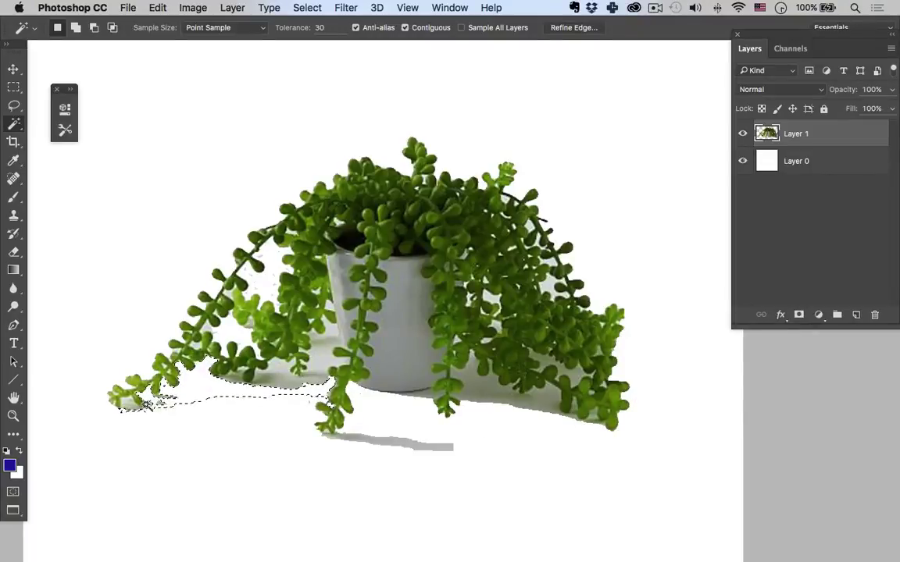
key(Delete)
key(ctrl+d)
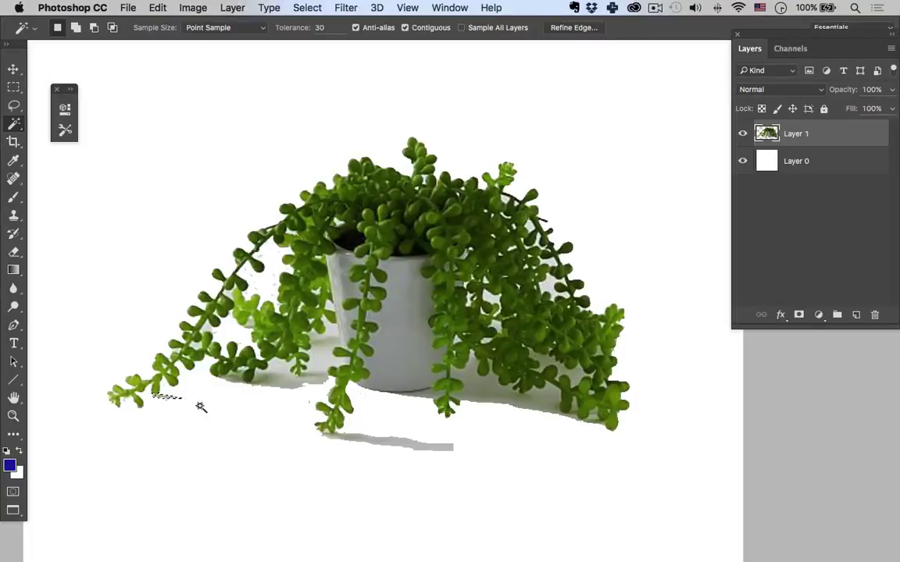
Step: Delete the remaining shadow fragments directly beneath the lower left stems with the Magic Wand
click(238, 378)
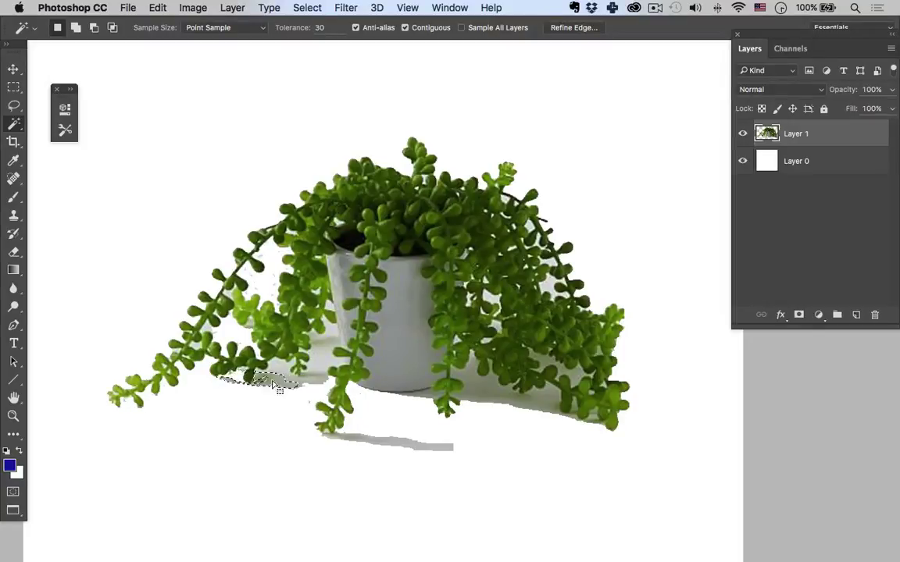
click(263, 386)
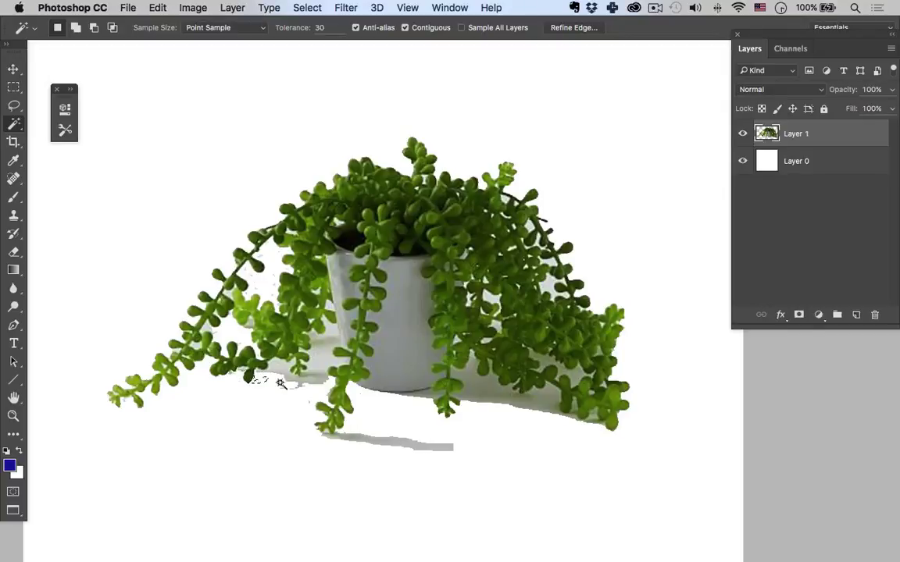
click(304, 382)
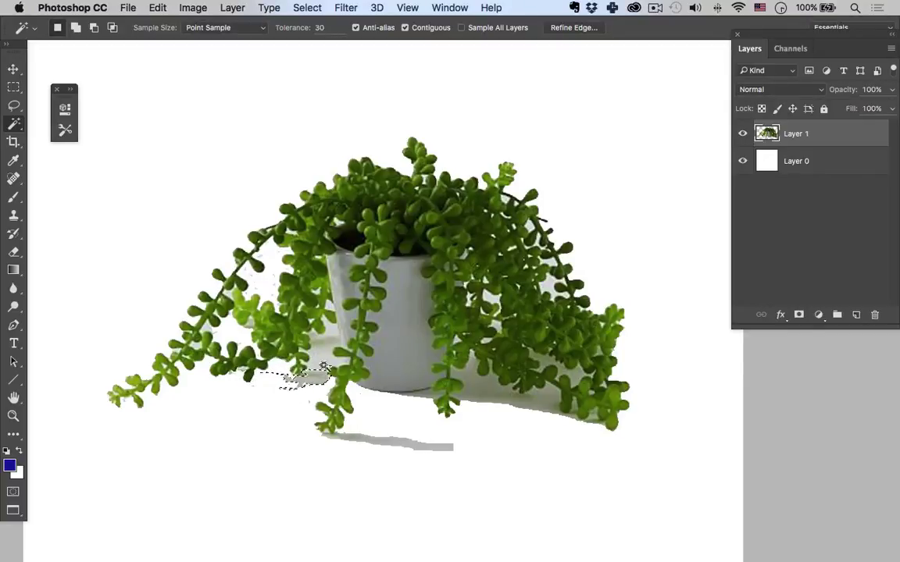
Step: Delete the shadow between the left stems and the pot, subtracting the pot from the Magic Wand selection with the Polygonal Lasso, and deselect
click(341, 322)
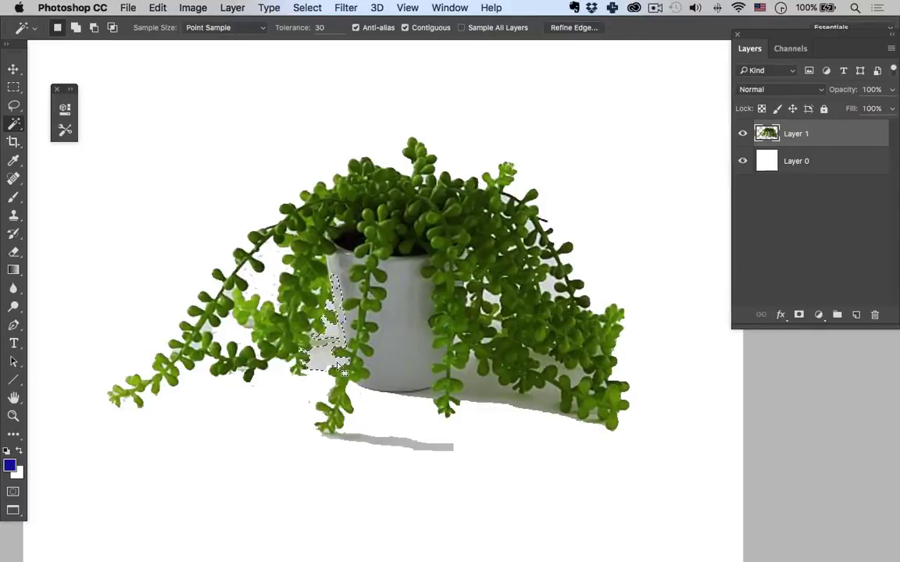
click(16, 107)
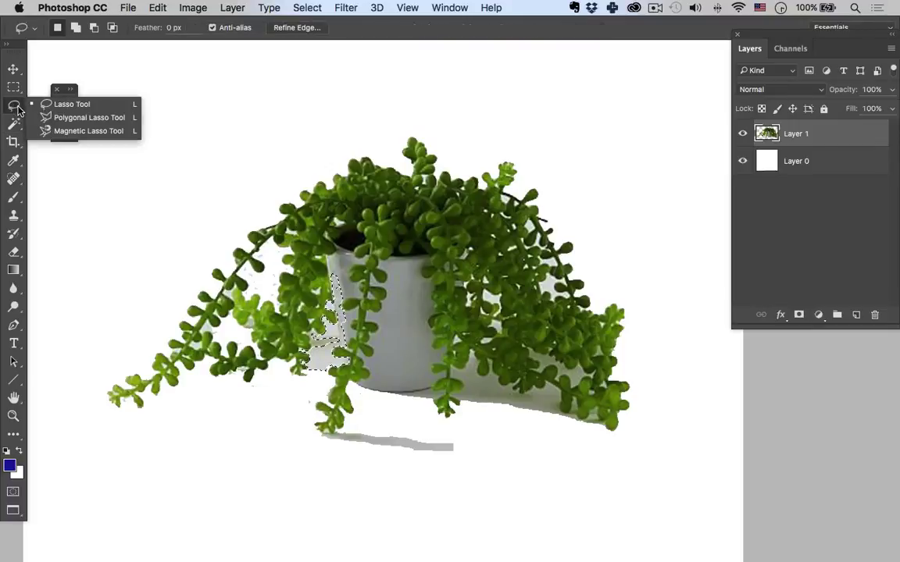
click(75, 117)
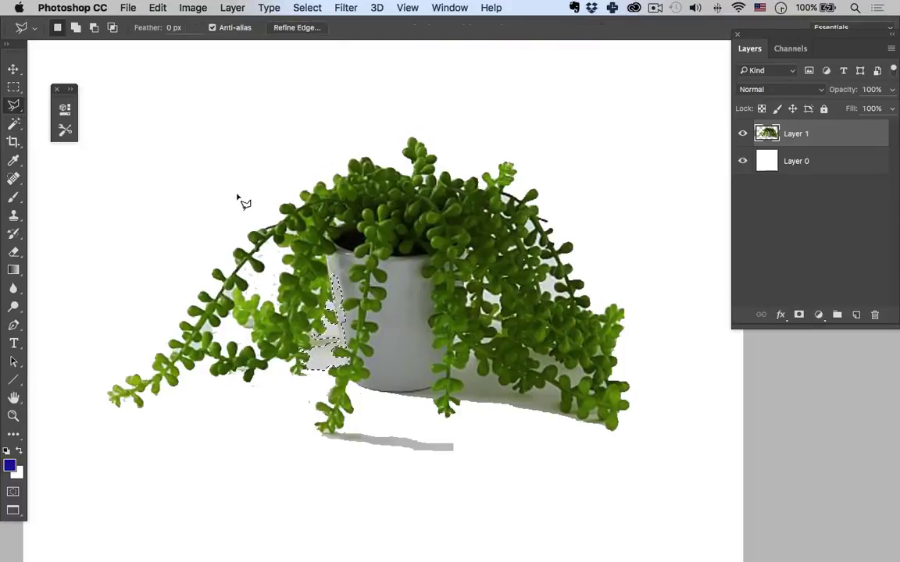
key(alt)
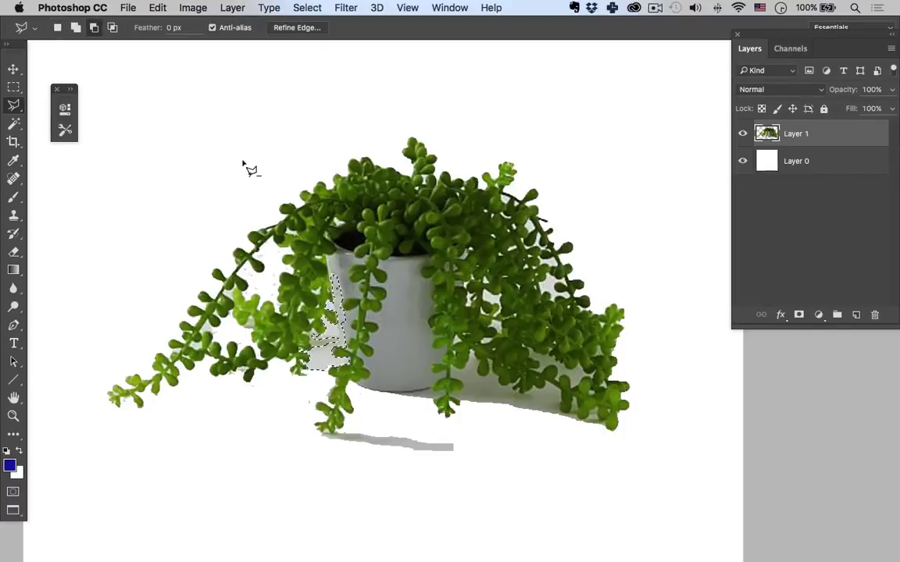
click(332, 277)
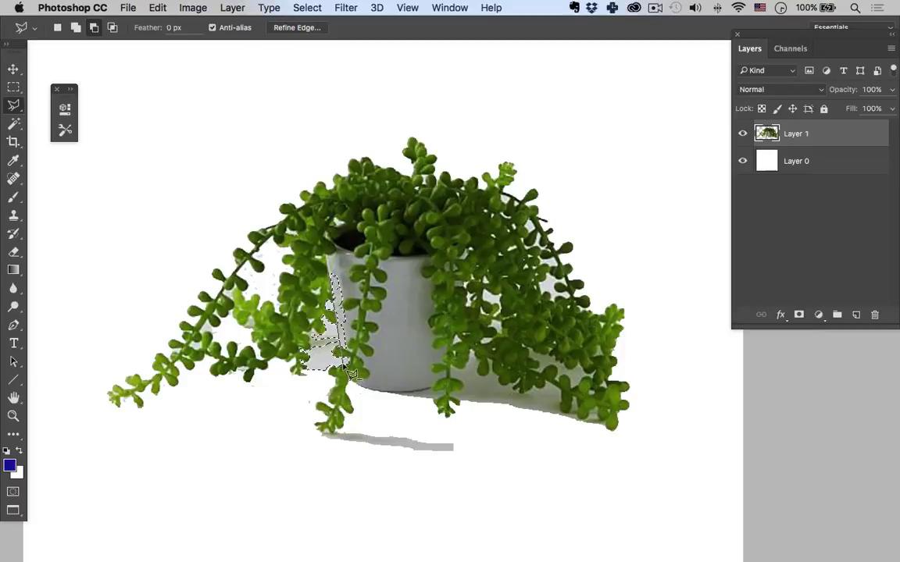
click(350, 366)
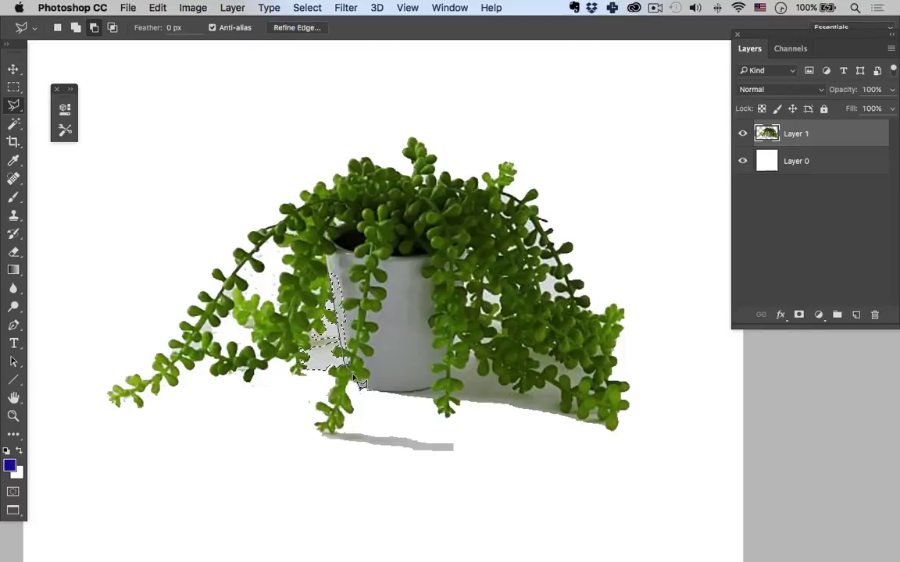
click(388, 342)
click(385, 275)
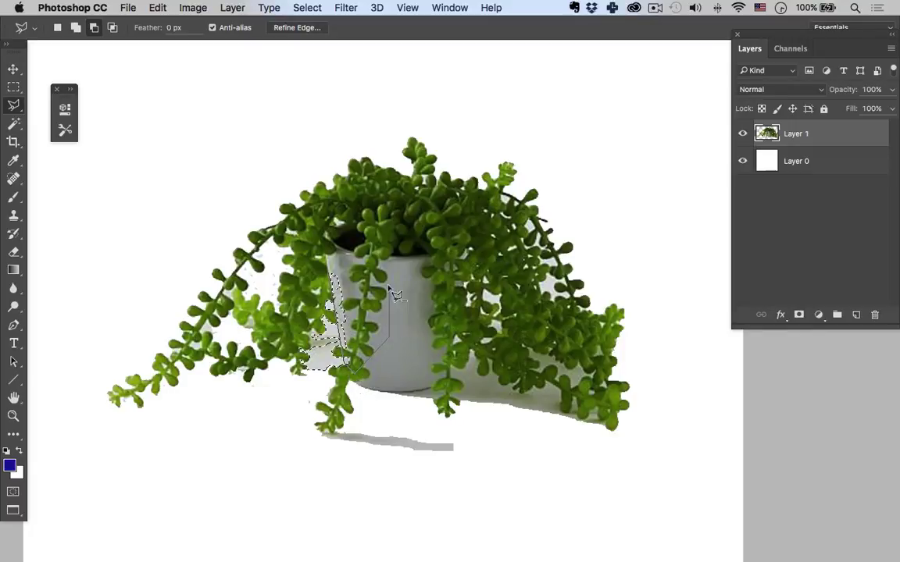
click(334, 266)
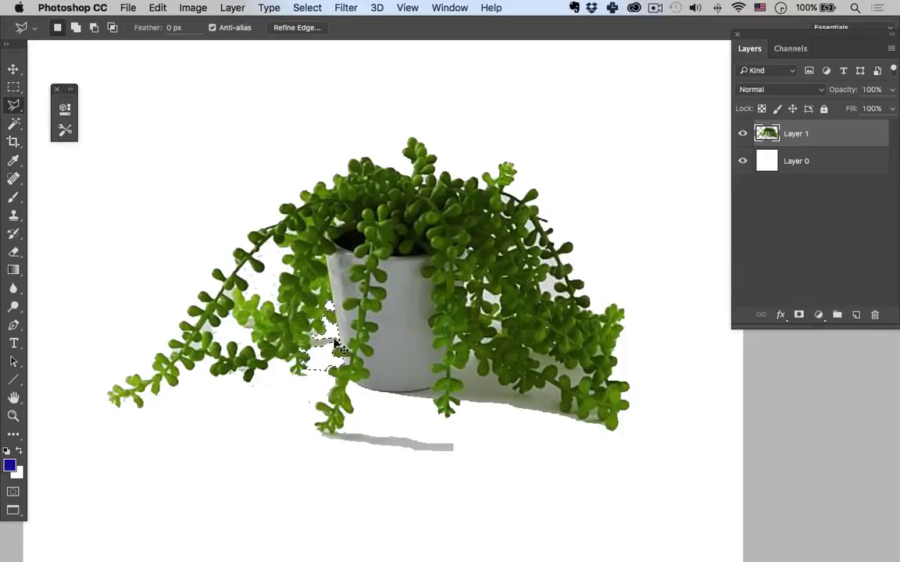
key(BackSpace)
key(super+d)
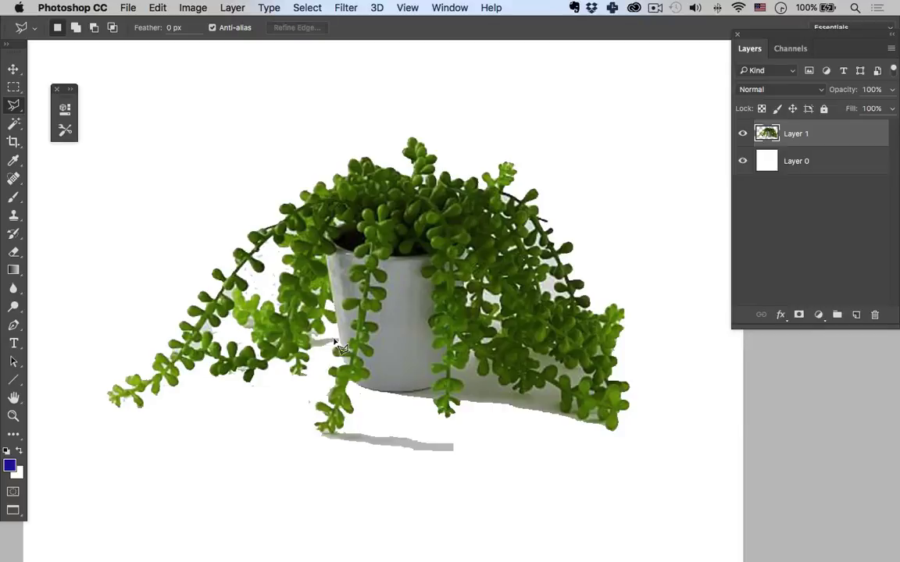
Step: Remove the shadow sliver left of the pot and the shadow beneath the right-hand stems with the Magic Wand
click(13, 121)
click(318, 341)
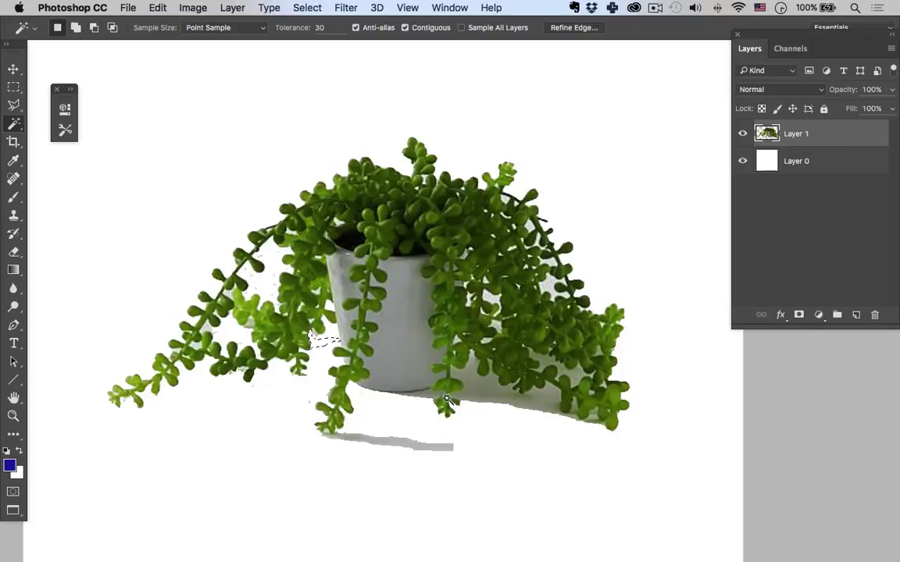
click(488, 398)
key(Delete)
click(500, 381)
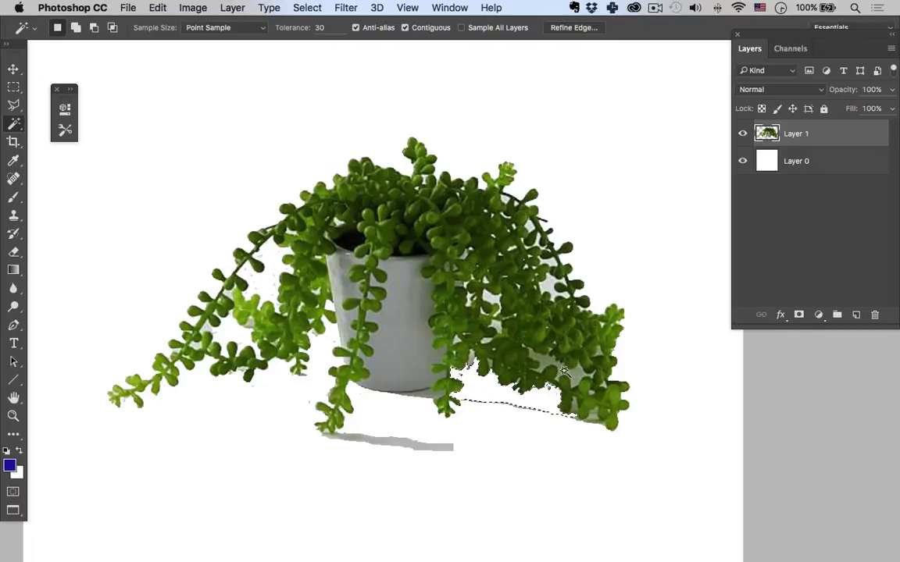
key(Delete)
key(ctrl+z)
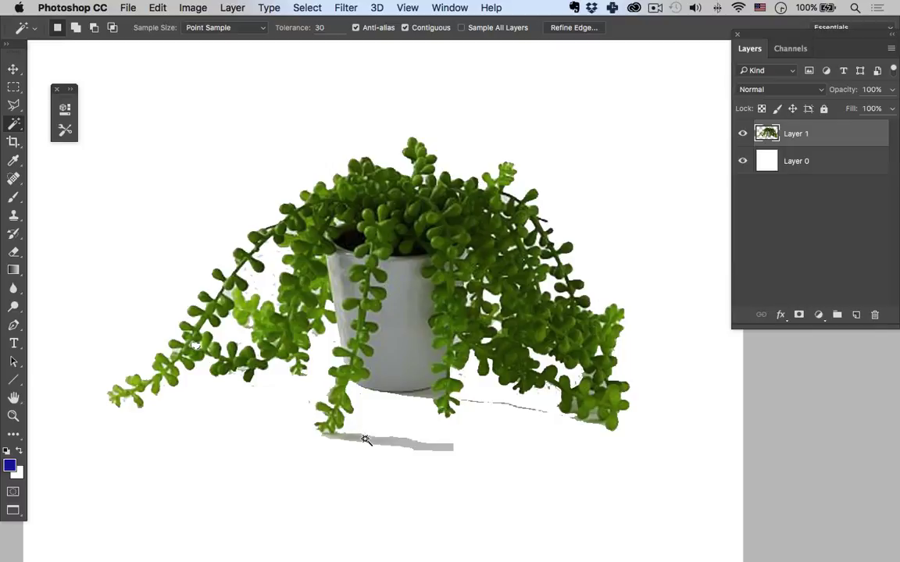
Step: Delete the detached shadow strip below the front stem and the shadow patch around the lowest right stem tip
click(406, 444)
key(Delete)
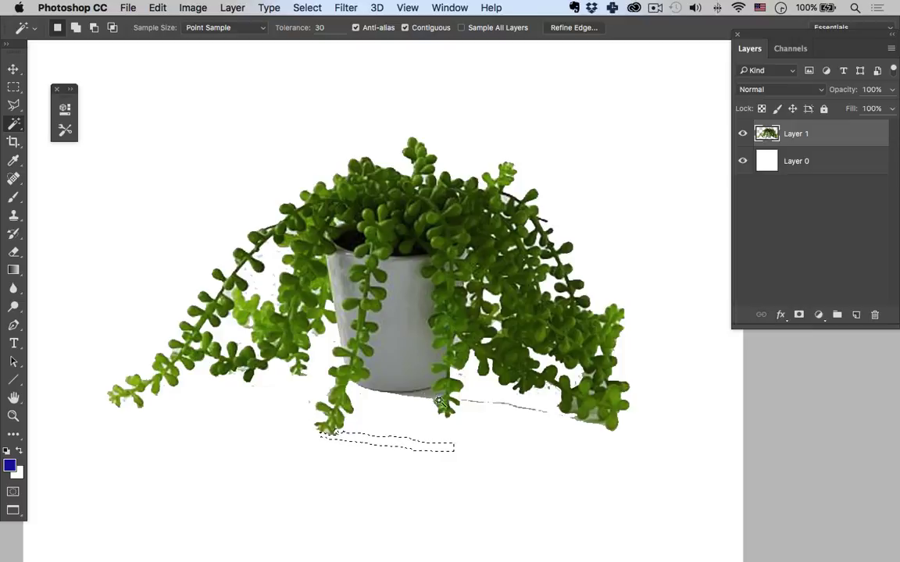
click(588, 428)
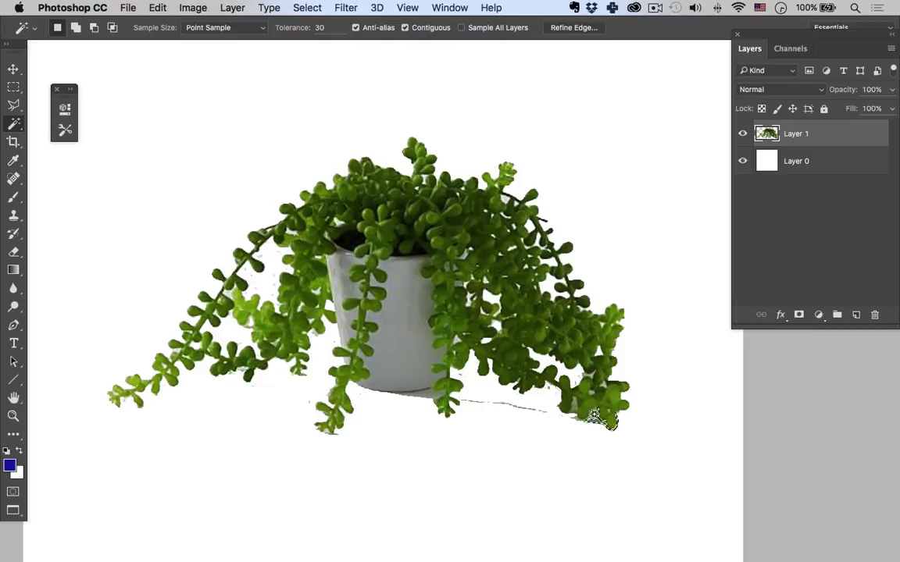
key(Delete)
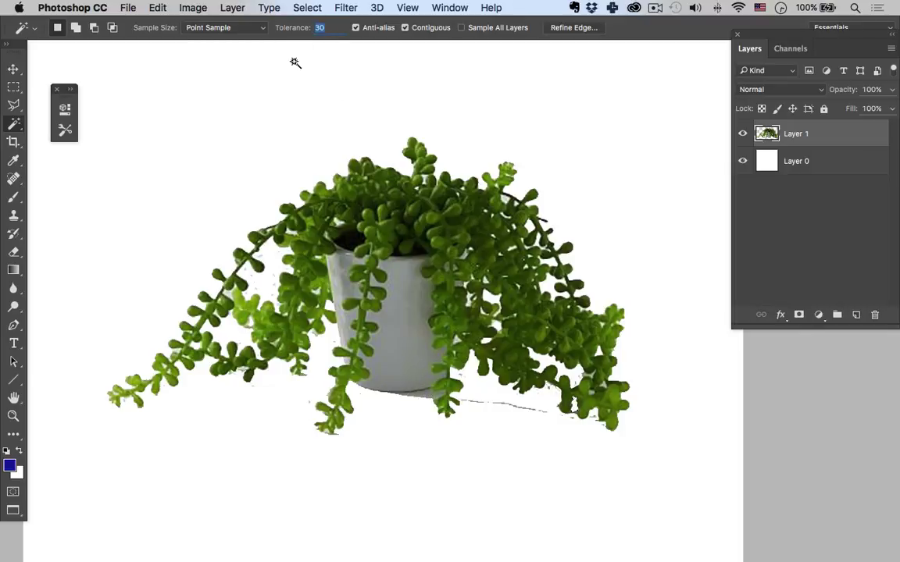
Step: Delete the shadow under the pot at Magic Wand tolerance 12 and the thin line right of it at tolerance 15, then deselect
text(12)
click(442, 397)
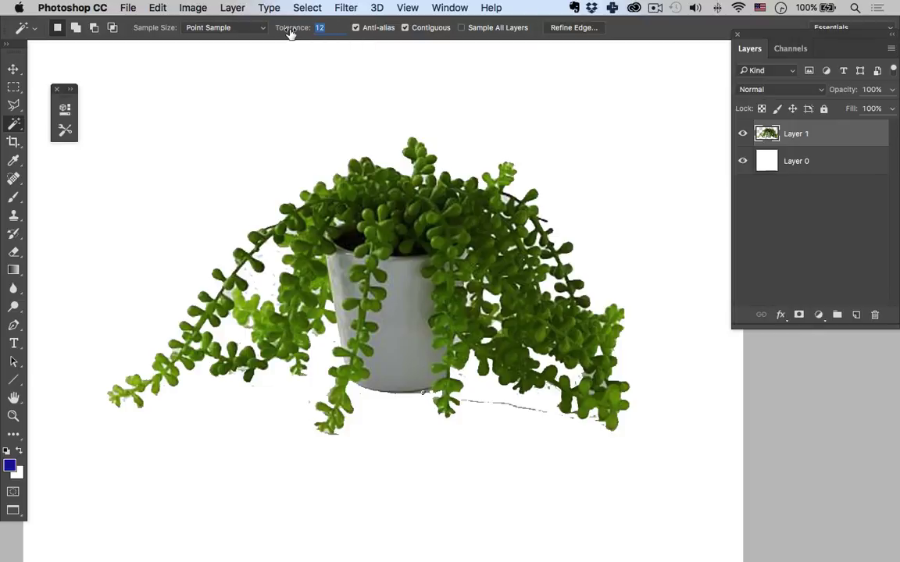
text(15)
key(super+d)
click(428, 408)
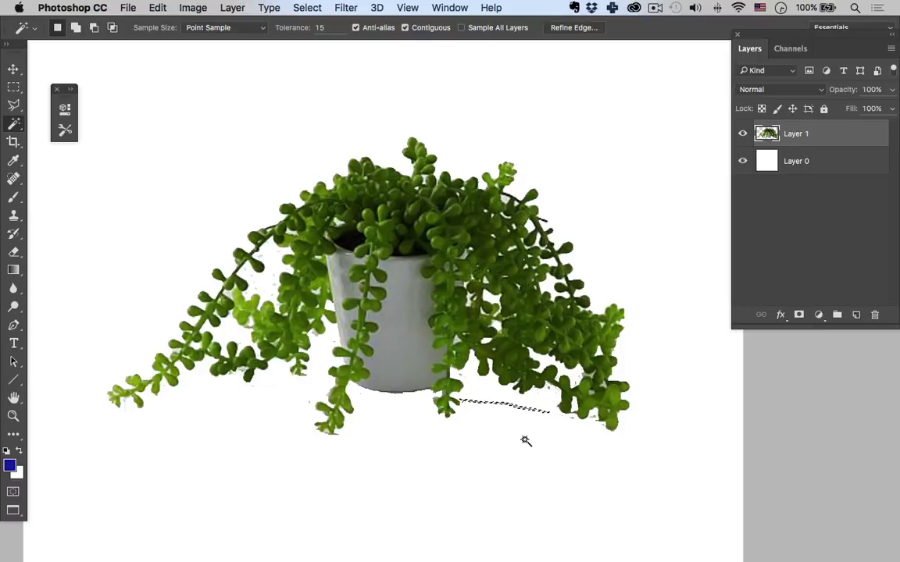
key(super+shift+i)
key(super+d)
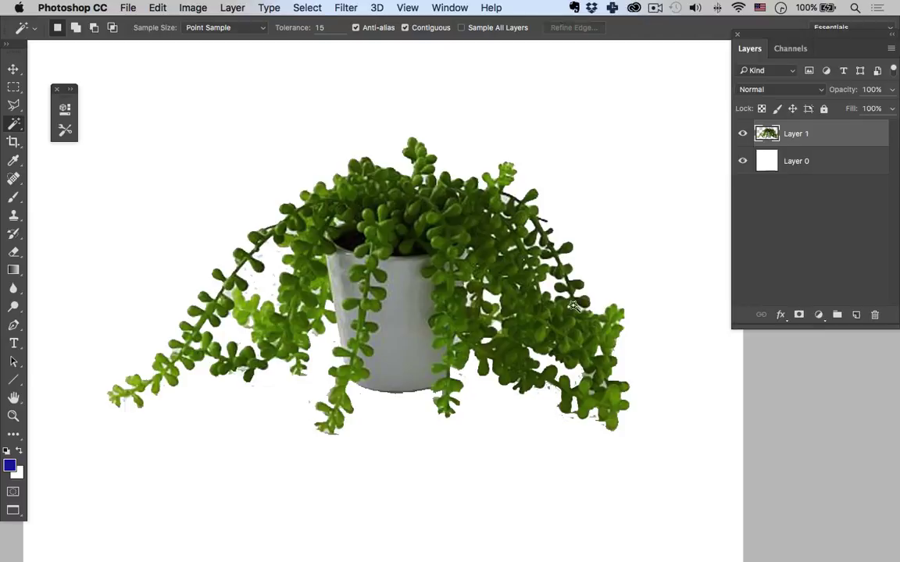
Step: Clean up the leftover specks around the lower right stems using the freehand Lasso
click(13, 105)
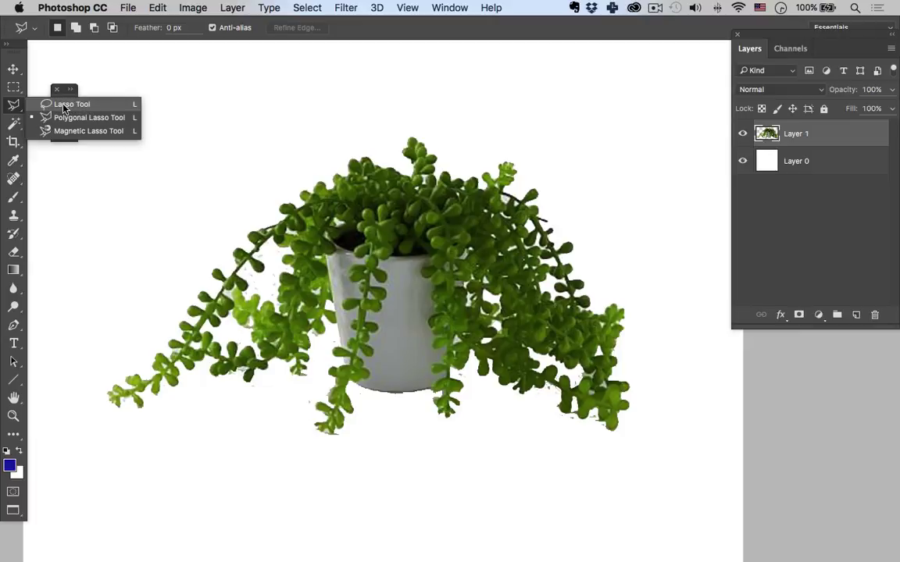
click(66, 105)
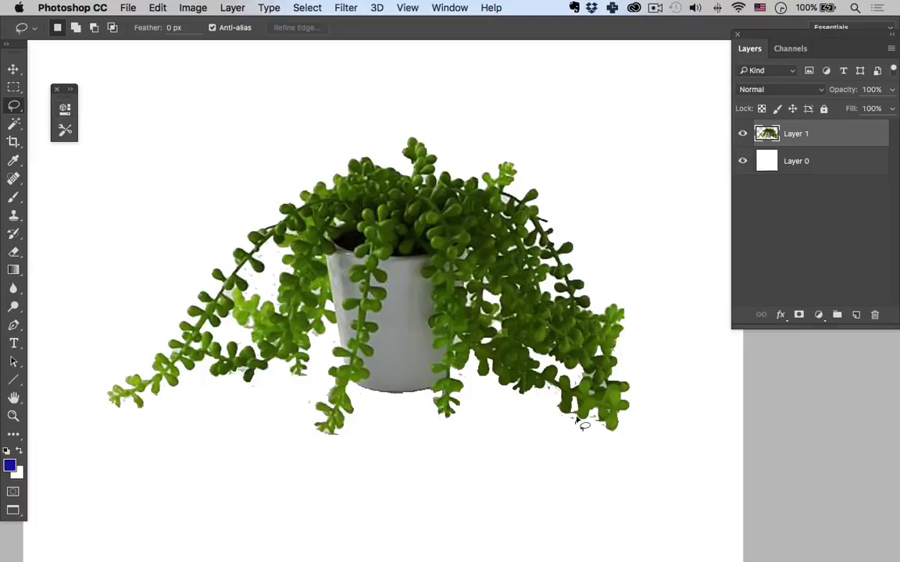
drag(575, 414, 572, 431)
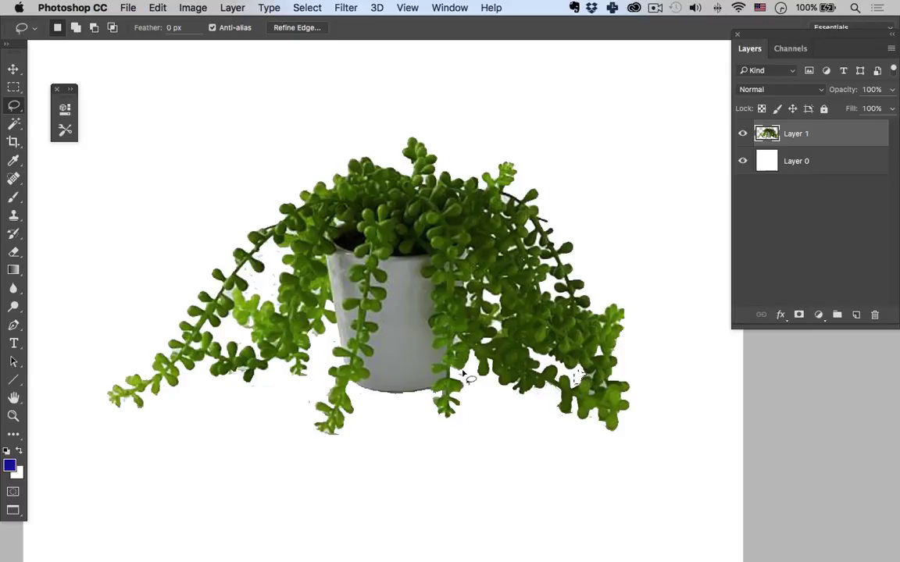
Step: Clean up the remaining specks beside the pot and around the left-hand stems with the freehand Lasso
drag(465, 372, 465, 377)
click(457, 410)
drag(314, 333, 312, 342)
key(z)
alt+click(332, 360)
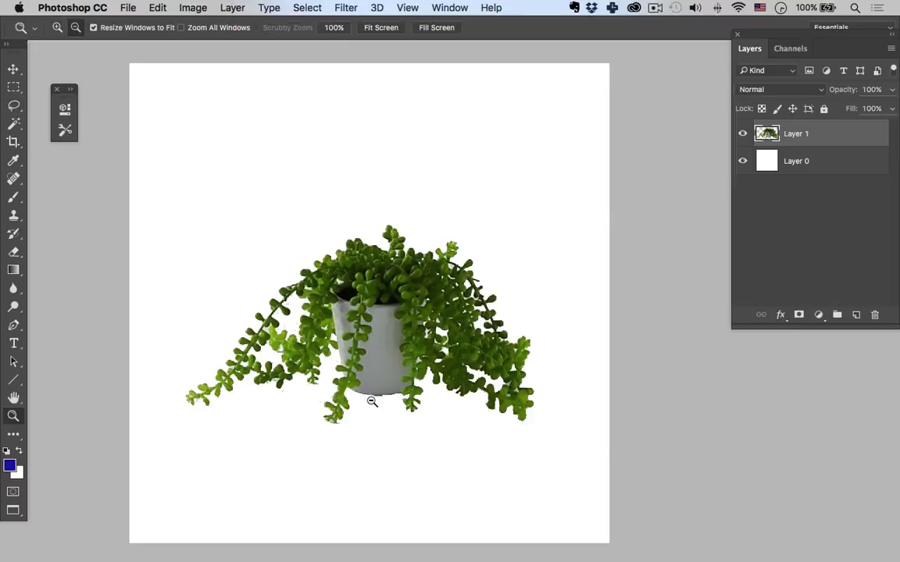
Step: Compare the canvas with the plant layer hidden and shown, and inspect the cutout's edges around the base of the pot
click(743, 133)
click(743, 134)
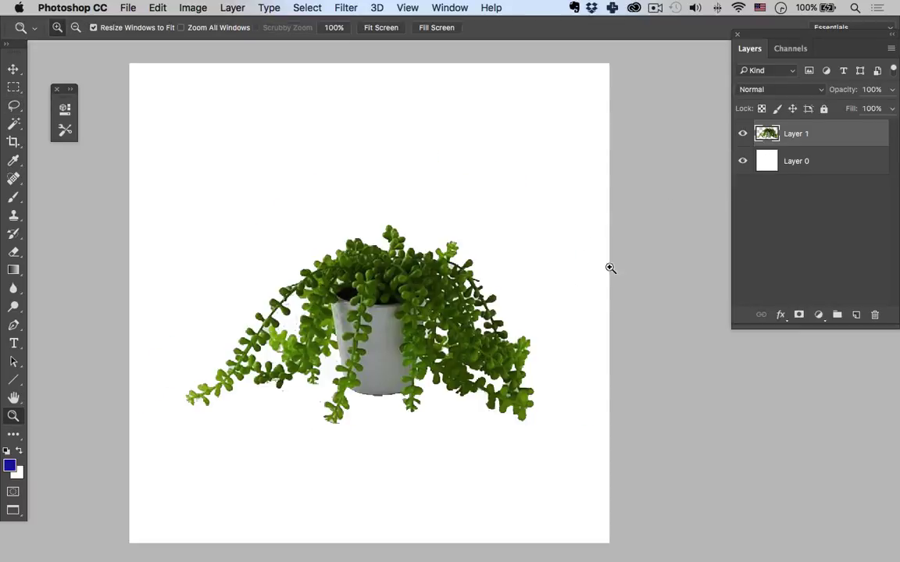
click(389, 399)
click(412, 417)
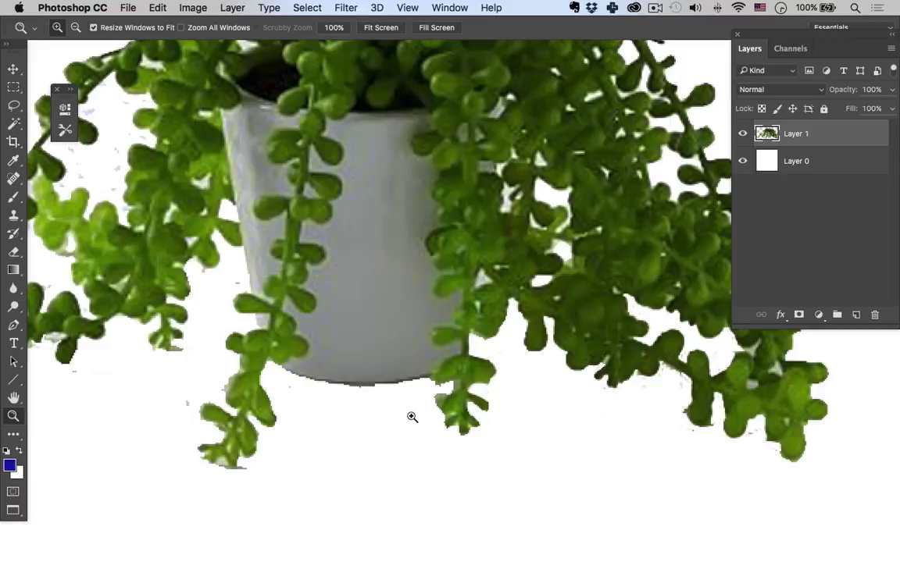
alt+click(405, 418)
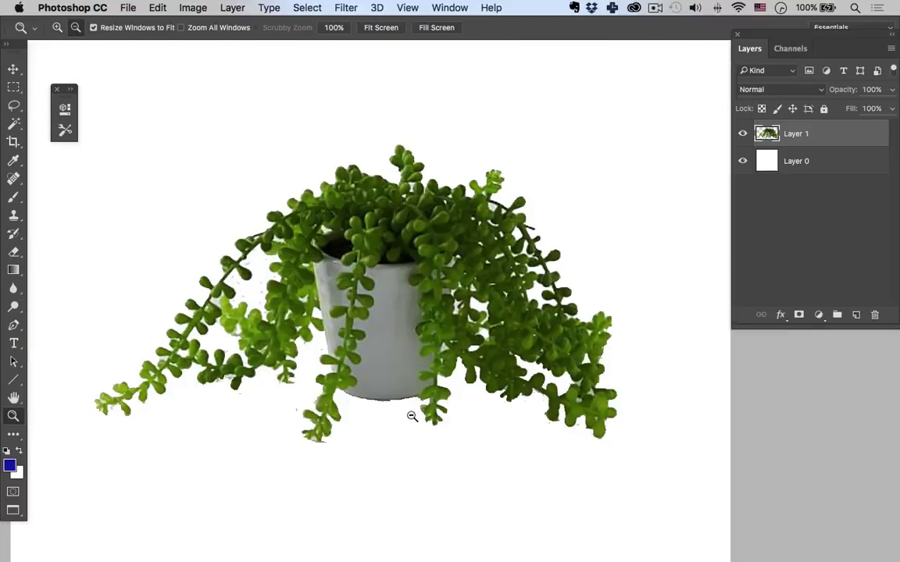
alt+click(412, 416)
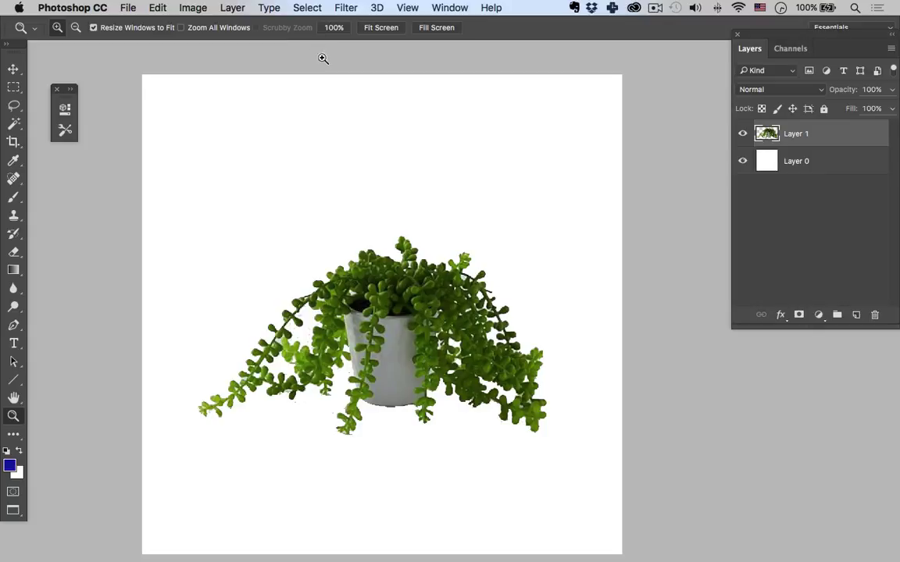
Step: Select the plant layer's outline and apply Refine Edge with Smooth at 30, comparing it against the original selection first
ctrl+click(769, 134)
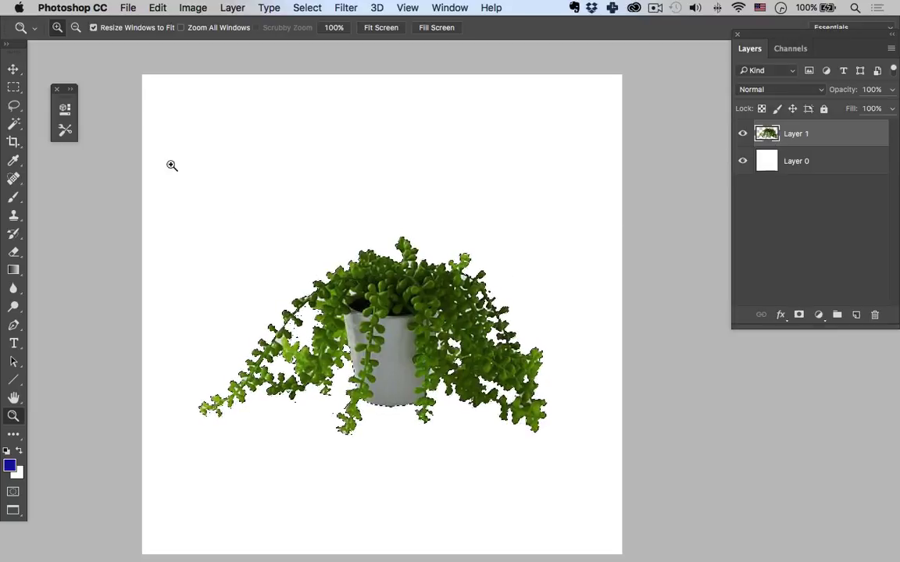
click(303, 9)
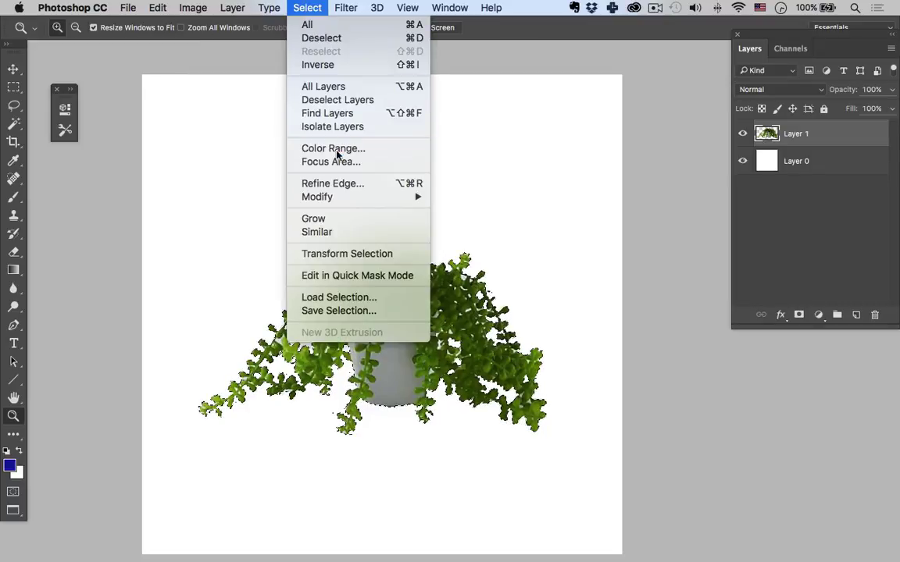
click(351, 184)
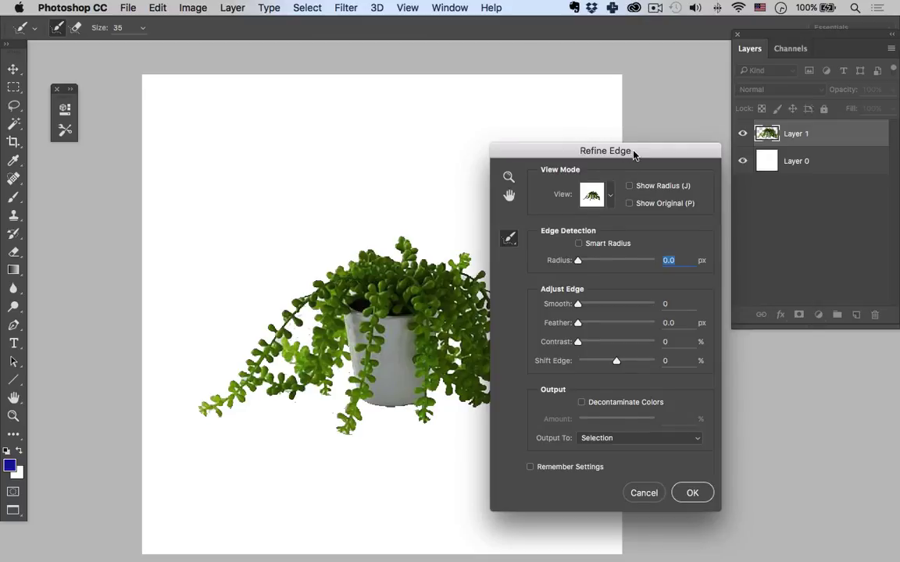
drag(633, 154, 658, 109)
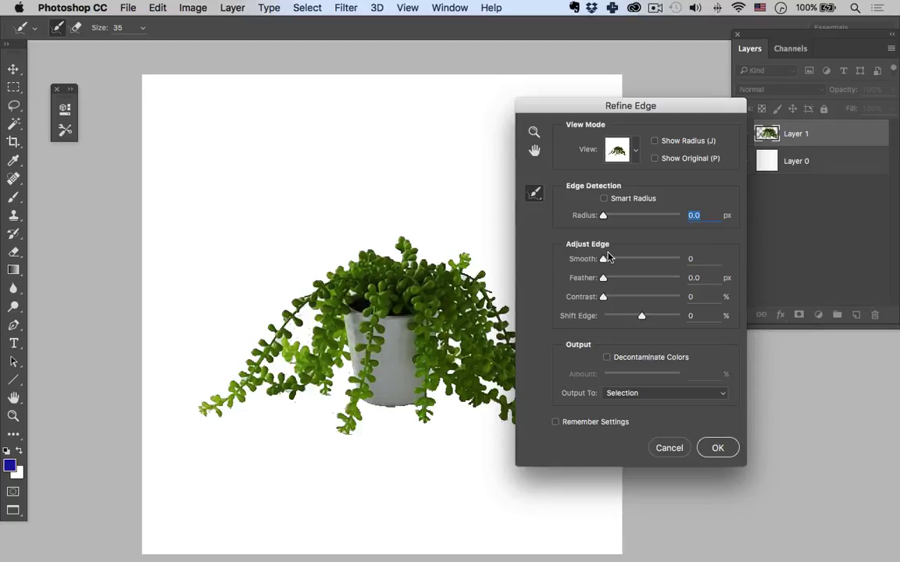
drag(604, 260, 623, 261)
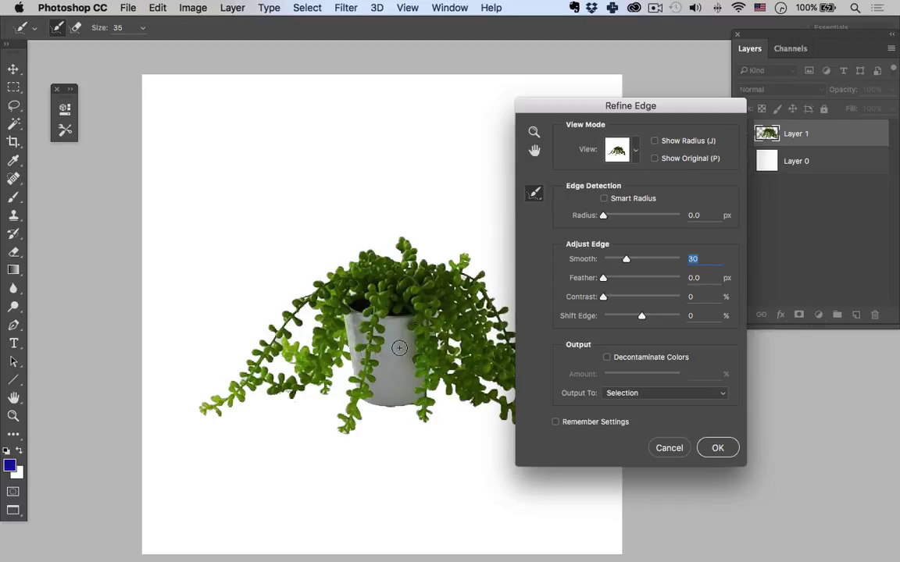
click(655, 159)
click(654, 159)
click(654, 160)
click(654, 160)
click(707, 448)
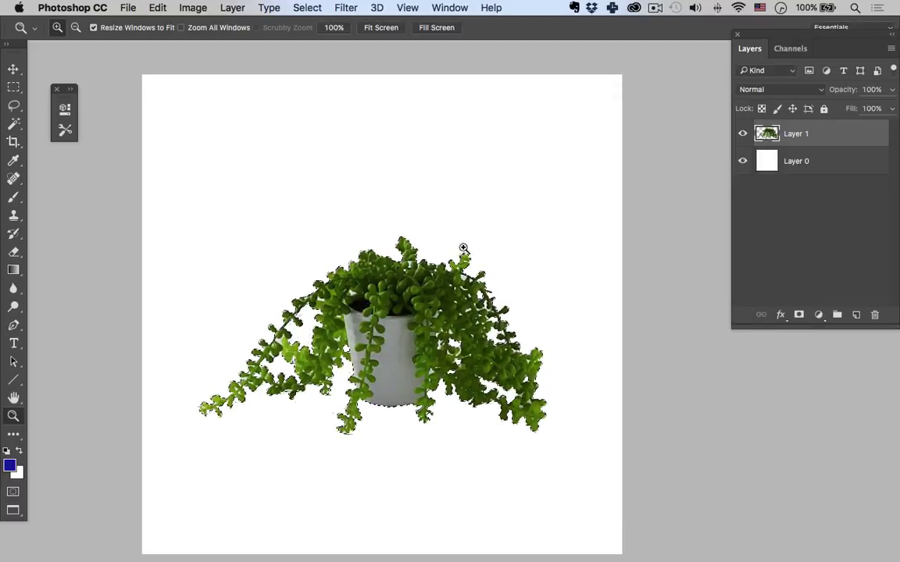
Step: Copy the smoothed plant selection to a new layer and compare its edges with Layer 1 hidden and shown
click(486, 264)
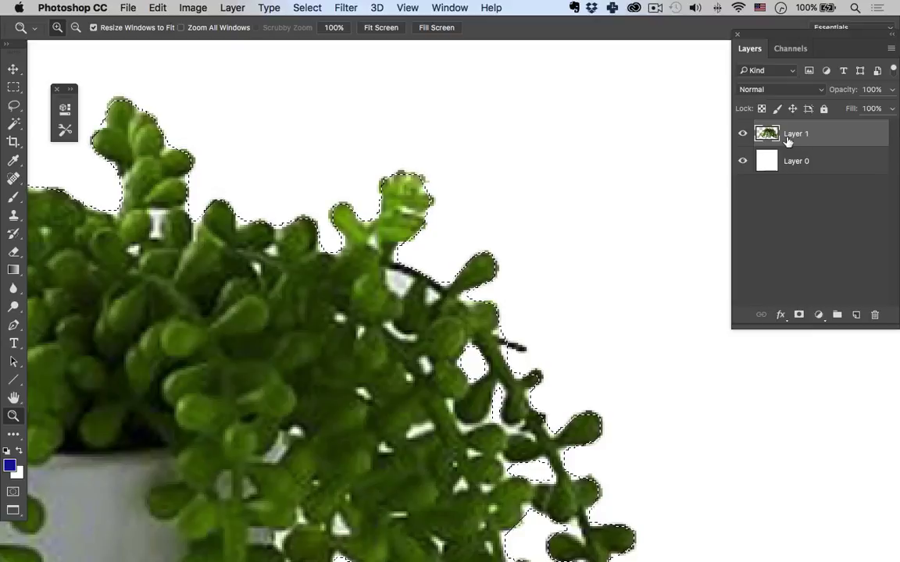
key(super+j)
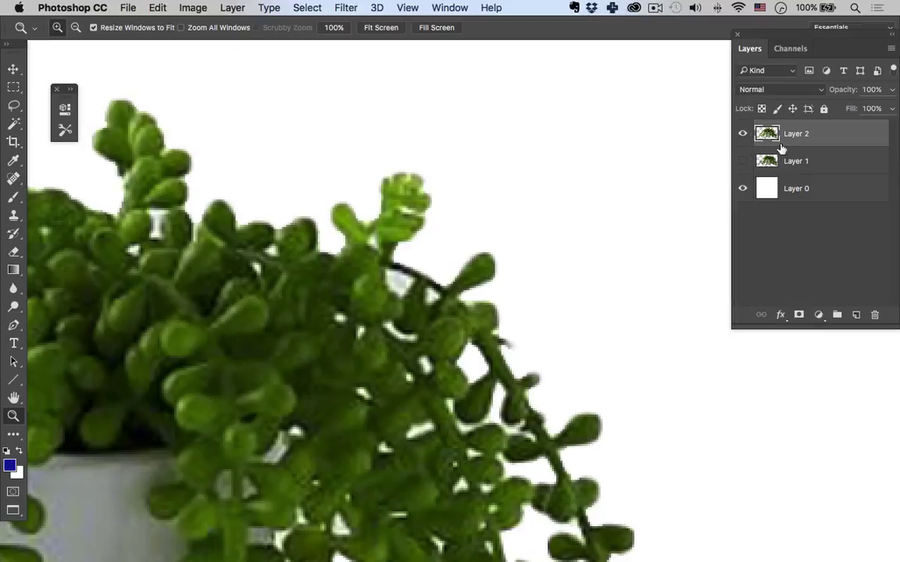
click(742, 162)
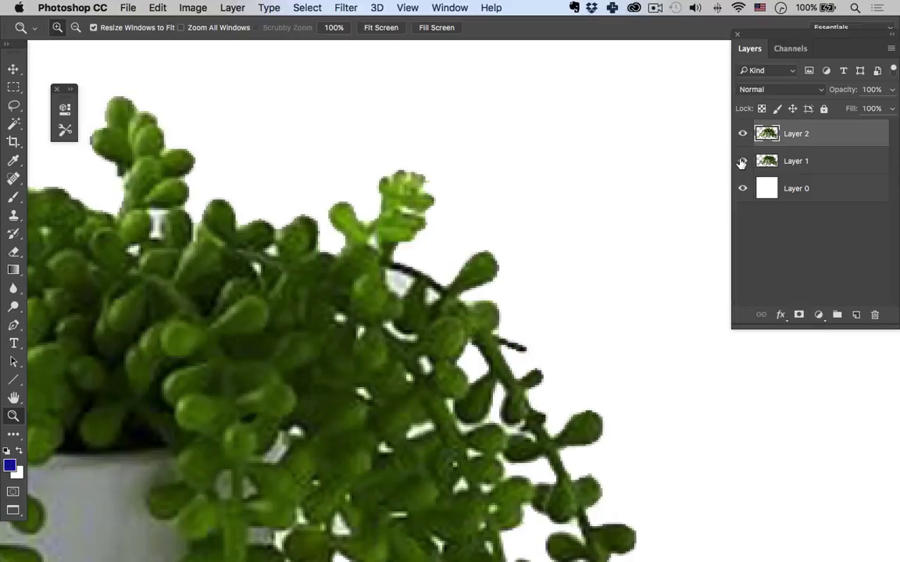
click(742, 162)
click(744, 163)
Step: Load Layer 1's outline as a selection, copy it to another new layer, and hide the white background
super+click(762, 168)
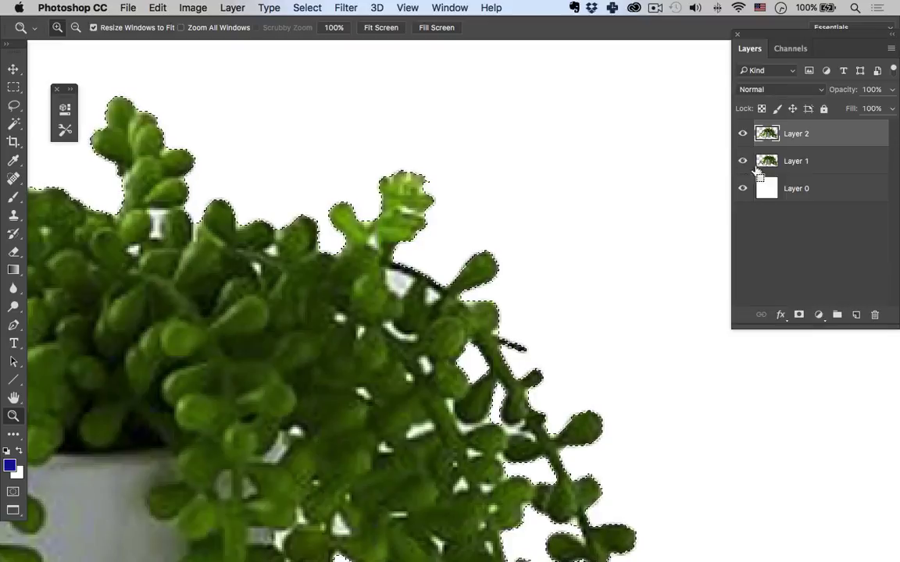
key(super+j)
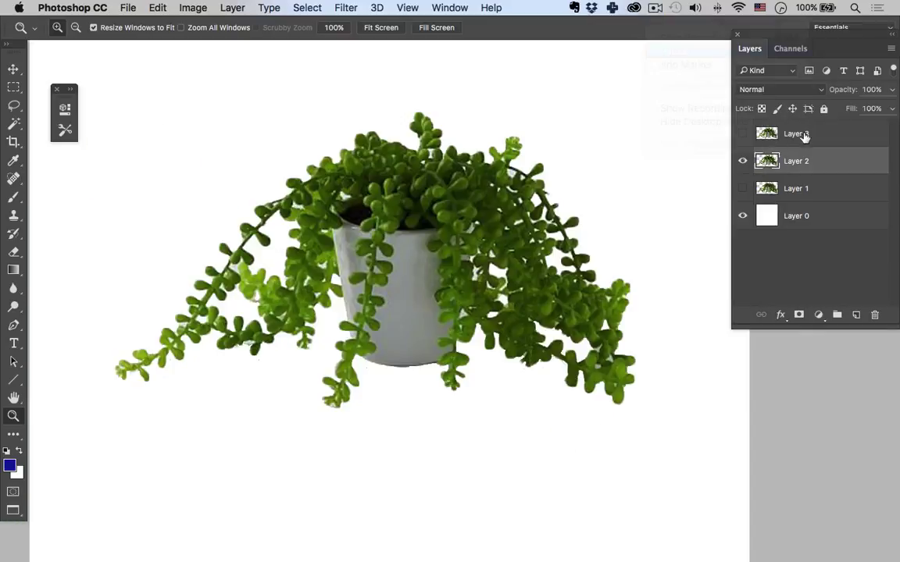
click(744, 217)
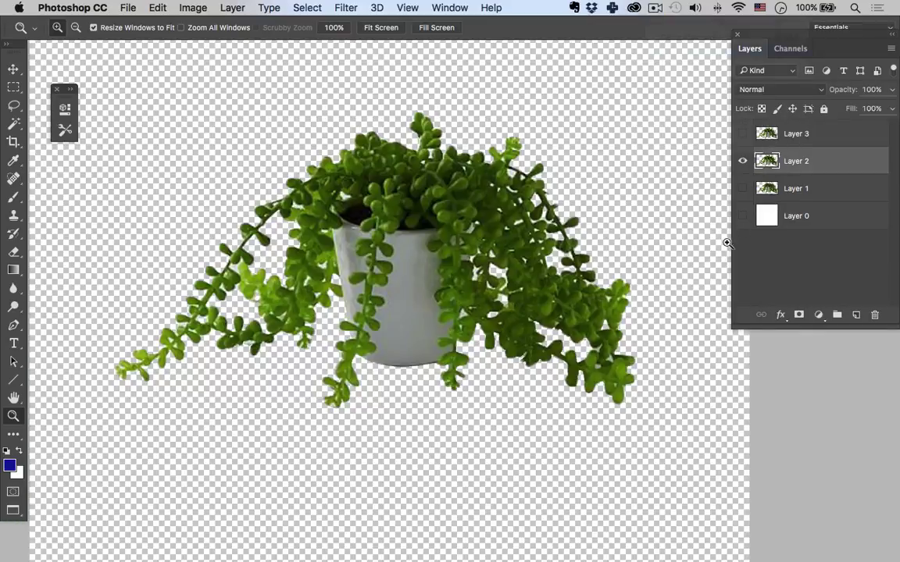
alt+click(653, 297)
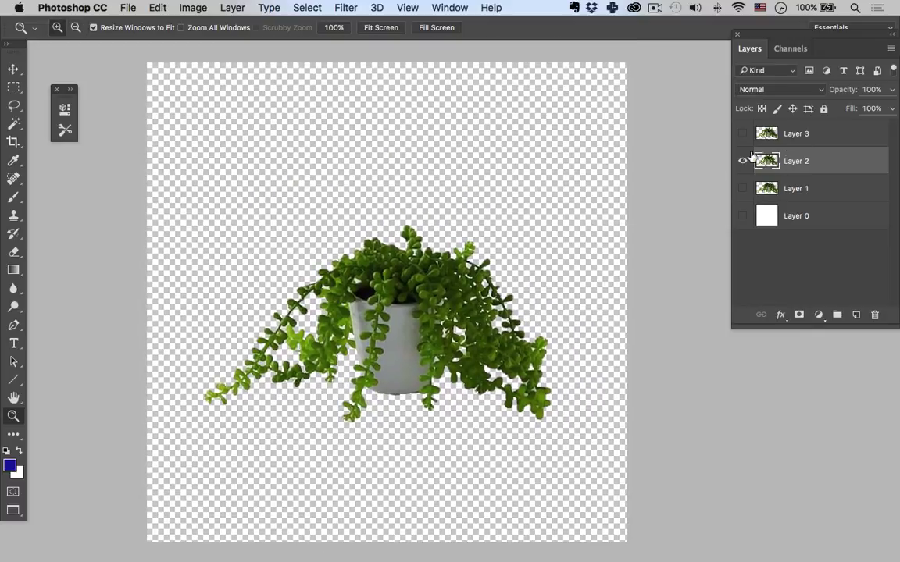
Step: Reposition the smoothed plant cutout on Layer 2 with the Move tool and show the white background layer again
key(v)
drag(488, 269, 443, 285)
drag(576, 484, 647, 457)
click(752, 195)
click(742, 215)
click(765, 162)
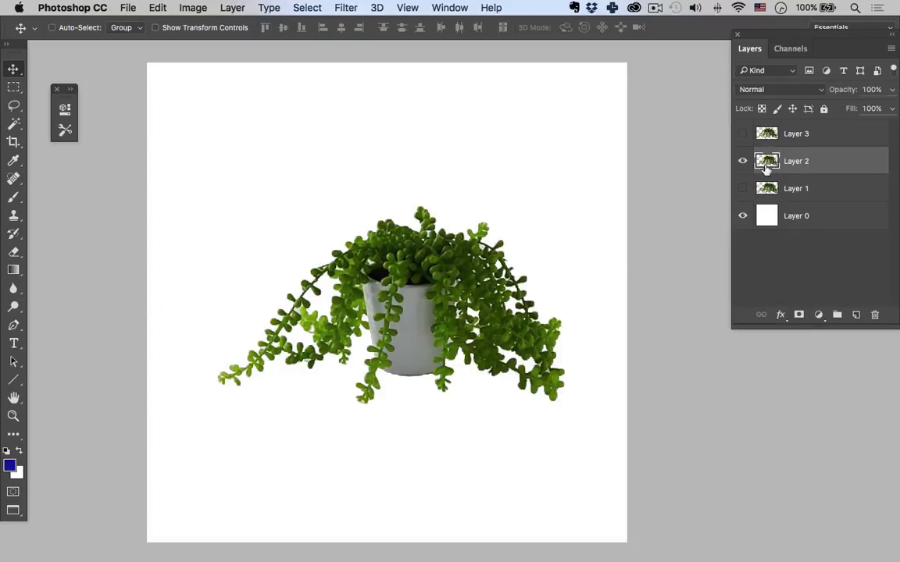
drag(560, 296, 560, 237)
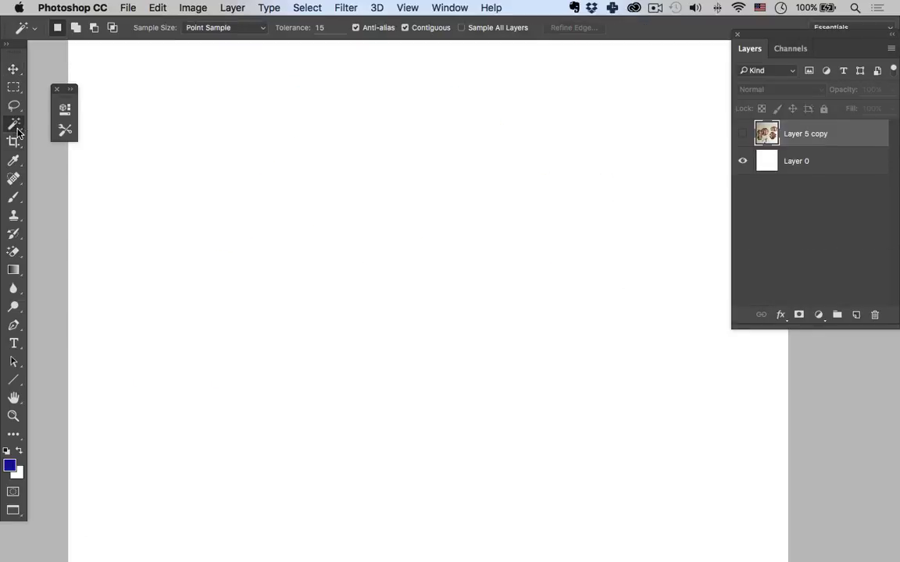
Step: Show the pendant lamp photo and brush a Quick Selection over the wall and the right half of the globe lamp
right_click(18, 131)
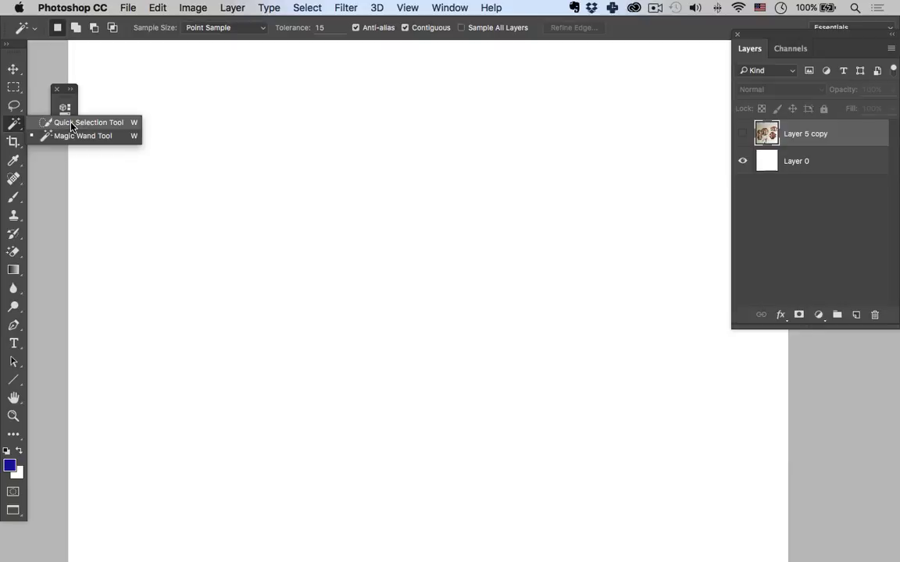
click(71, 122)
click(742, 133)
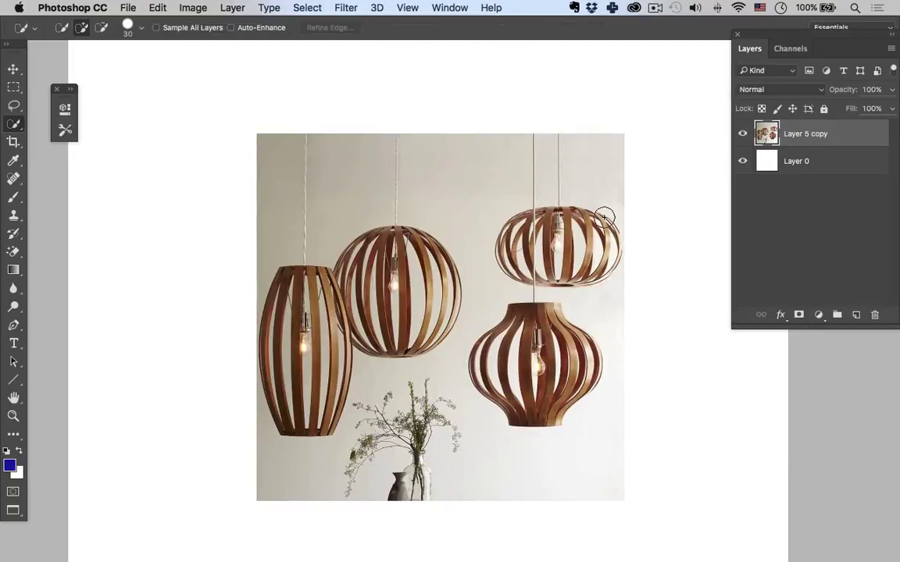
mouse_move(275, 159)
mouse_down()
mouse_move(272, 249)
mouse_move(324, 247)
mouse_move(335, 207)
mouse_move(367, 189)
mouse_move(423, 186)
mouse_move(439, 213)
mouse_move(386, 377)
mouse_up()
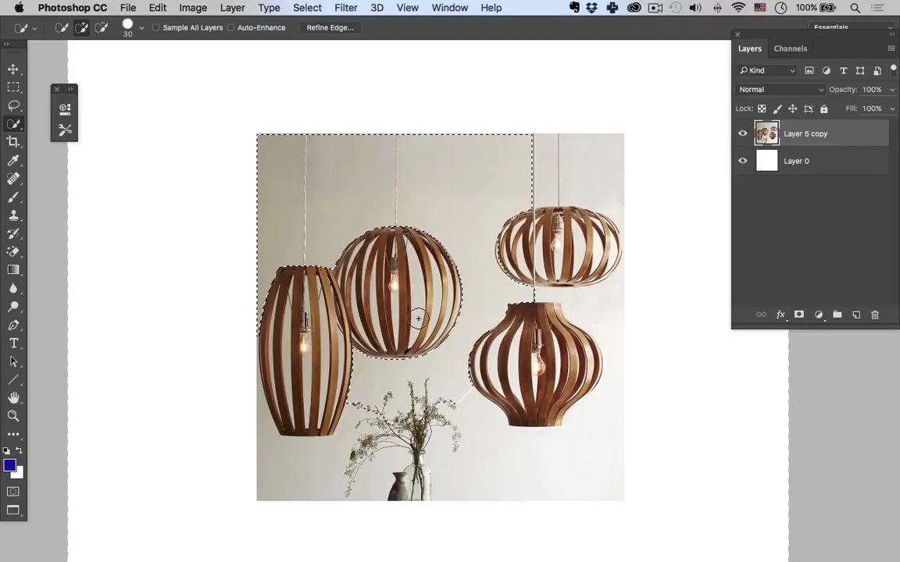
drag(441, 250, 433, 297)
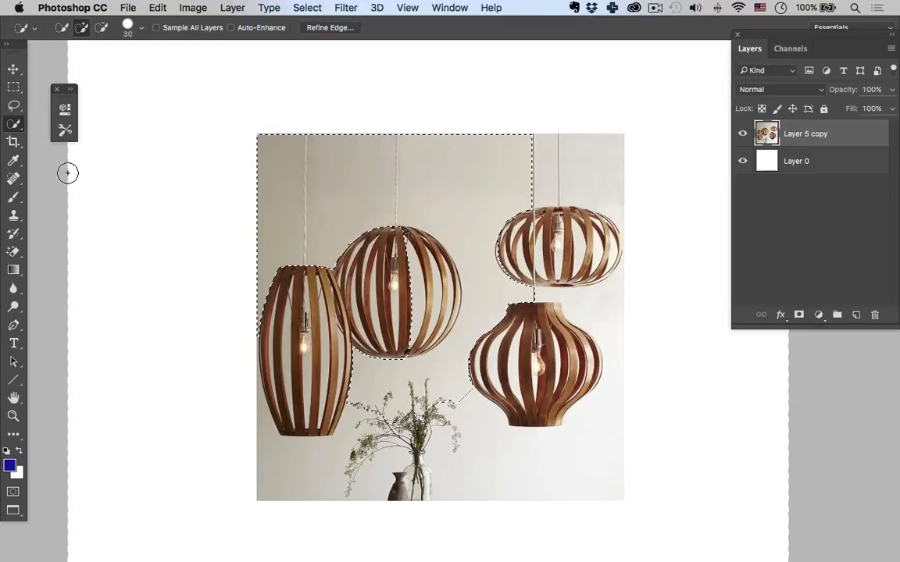
Step: Choose the Background Eraser, deselect, and duplicate the lamp photo as a hidden backup beneath Layer 5 copy, keeping Layer 5 copy active
click(13, 252)
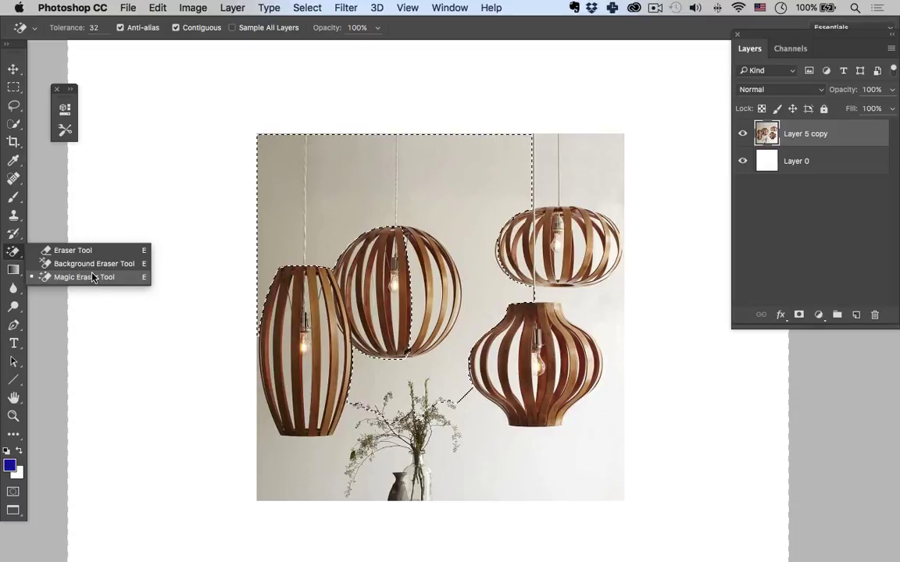
click(96, 264)
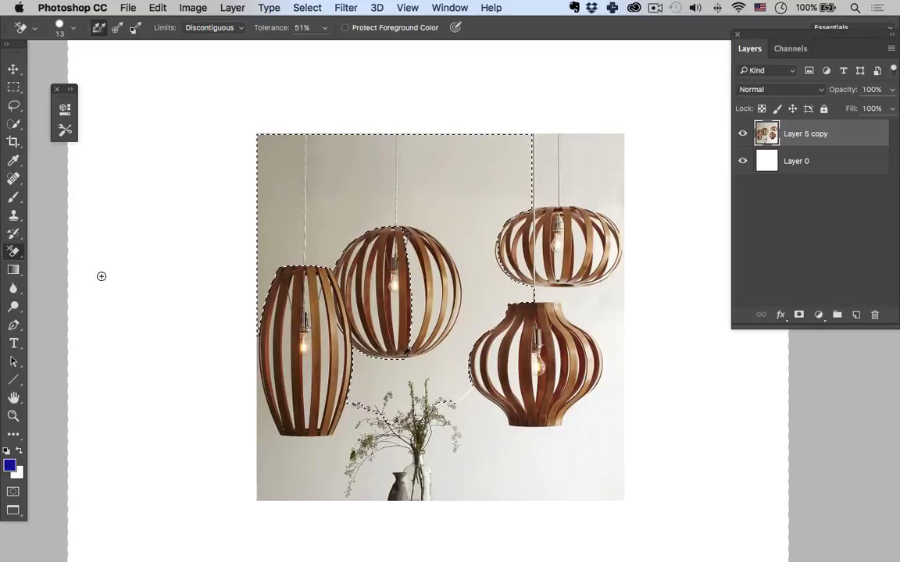
key(super+d)
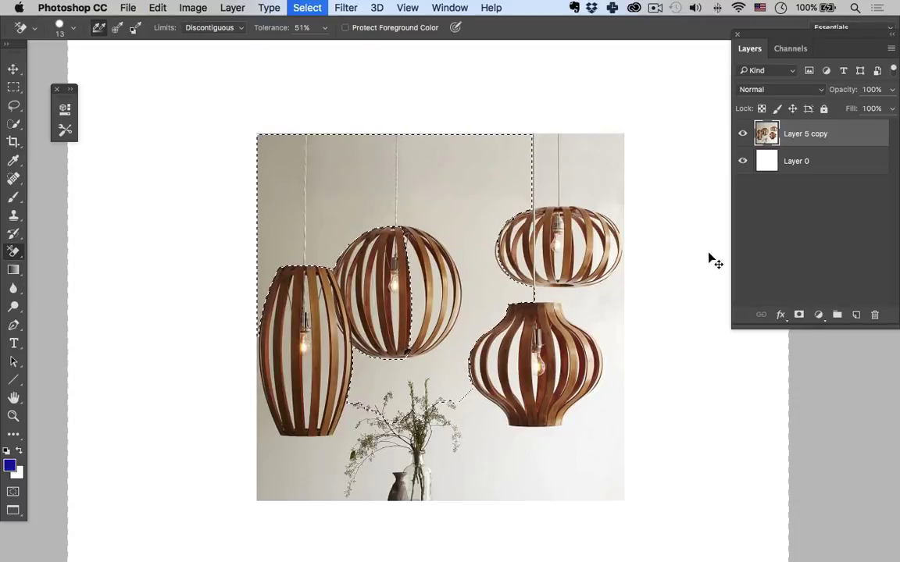
drag(798, 145, 781, 163)
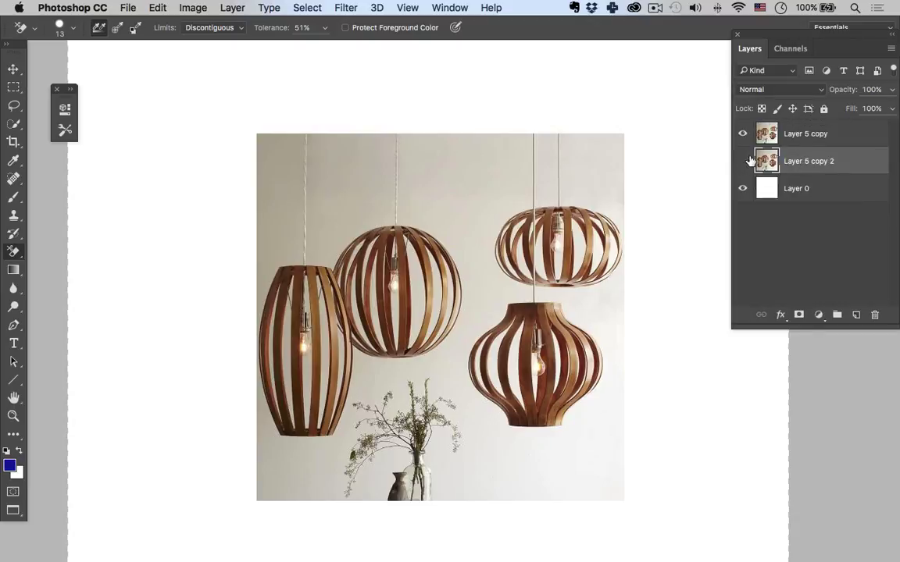
click(796, 137)
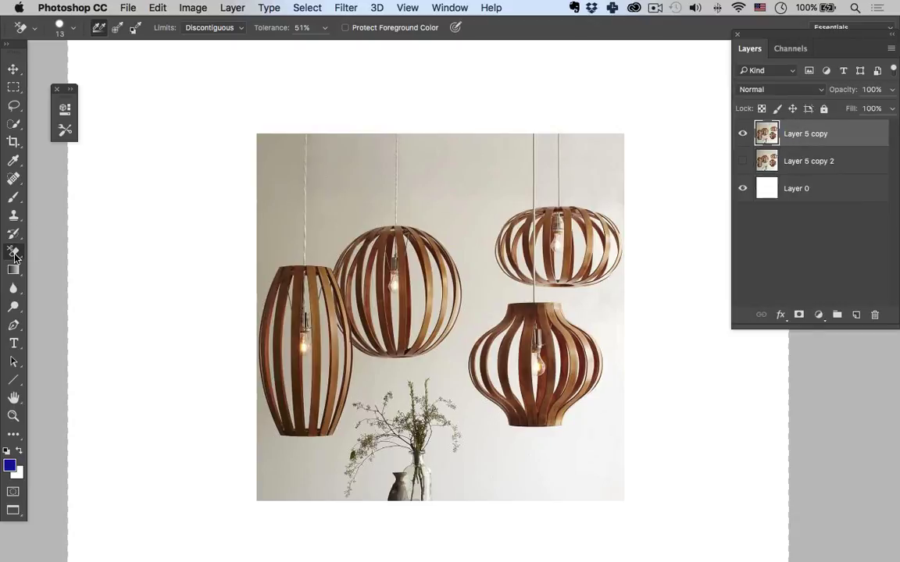
Step: Erase the wall left of the tall lamp, beside the globe lamp and in one of its slat gaps with the Background Eraser
mouse_move(277, 174)
mouse_down()
mouse_move(280, 212)
mouse_move(273, 211)
mouse_move(254, 303)
mouse_move(263, 203)
mouse_move(253, 128)
mouse_move(261, 122)
mouse_move(288, 132)
mouse_move(292, 164)
mouse_move(293, 262)
mouse_move(275, 265)
mouse_move(283, 190)
mouse_move(263, 269)
mouse_up()
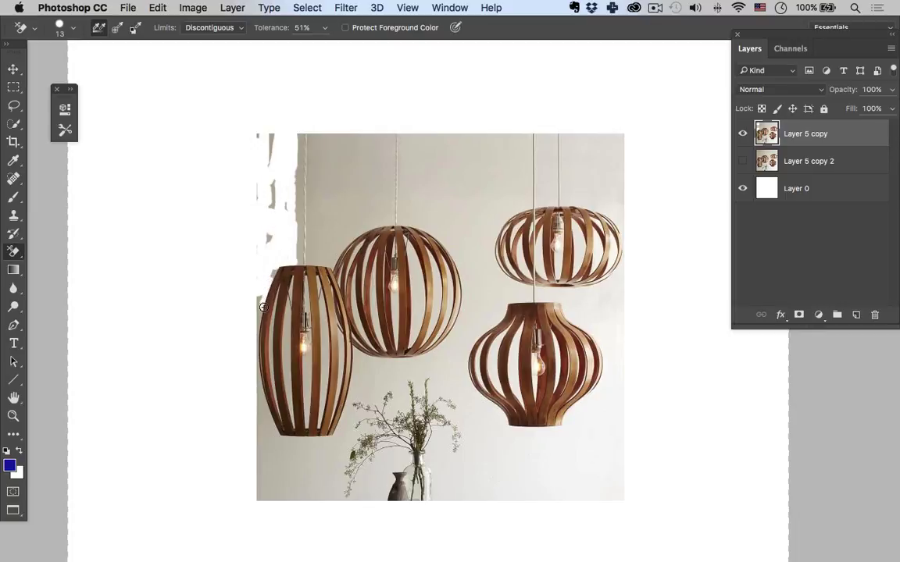
mouse_move(257, 356)
mouse_down()
mouse_move(275, 438)
mouse_move(264, 406)
mouse_move(290, 452)
mouse_up()
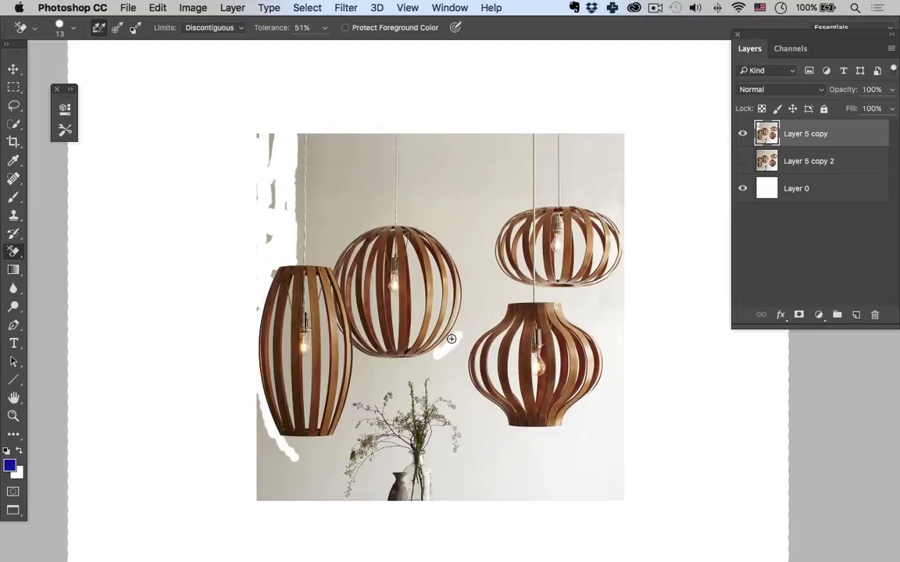
mouse_move(439, 355)
mouse_down()
mouse_move(461, 320)
mouse_move(471, 273)
mouse_move(419, 289)
mouse_move(414, 246)
mouse_up()
mouse_move(418, 283)
mouse_down()
mouse_move(376, 272)
mouse_move(395, 282)
mouse_up()
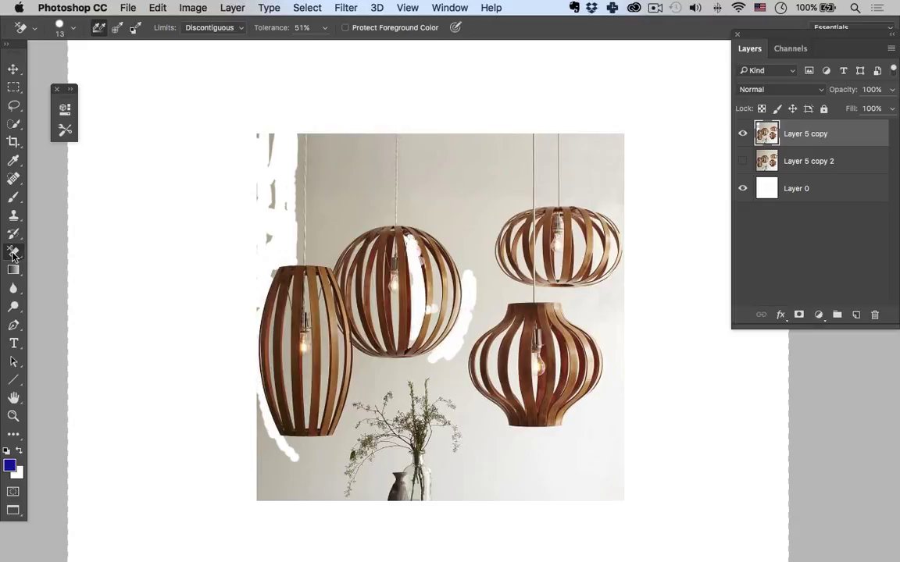
Step: Erase the wall around the lamps and vase, plus the slat gaps of the tall lamp, with the Magic Eraser at tolerance 32
click(12, 254)
click(73, 277)
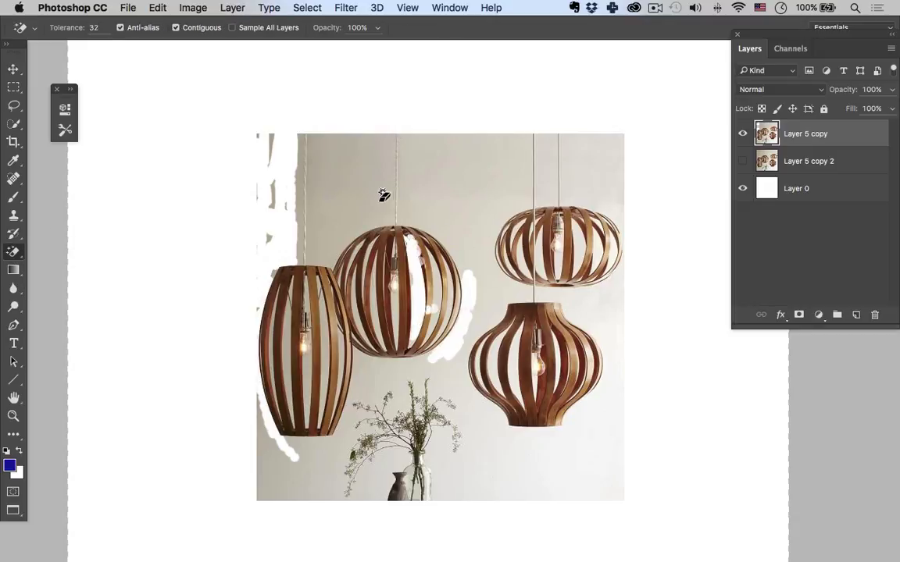
click(328, 181)
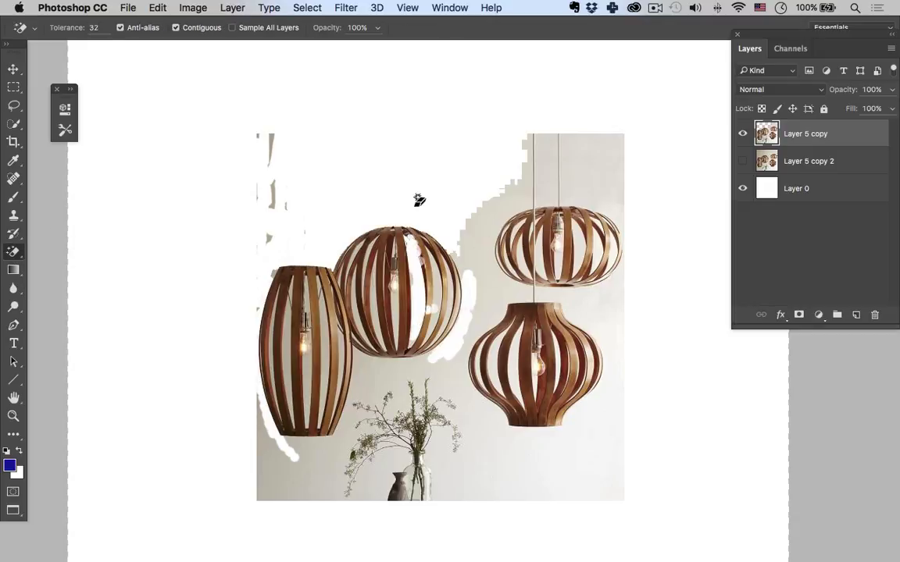
click(366, 371)
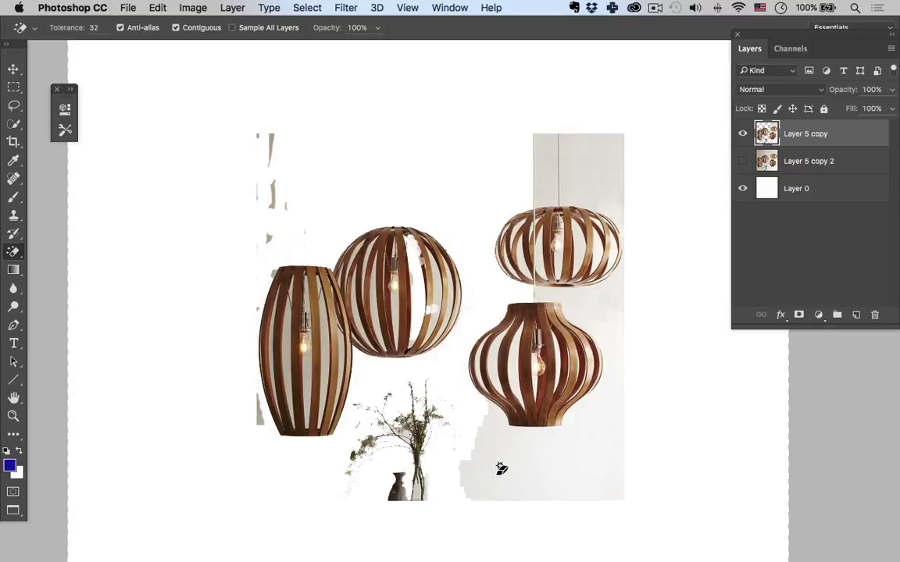
click(501, 468)
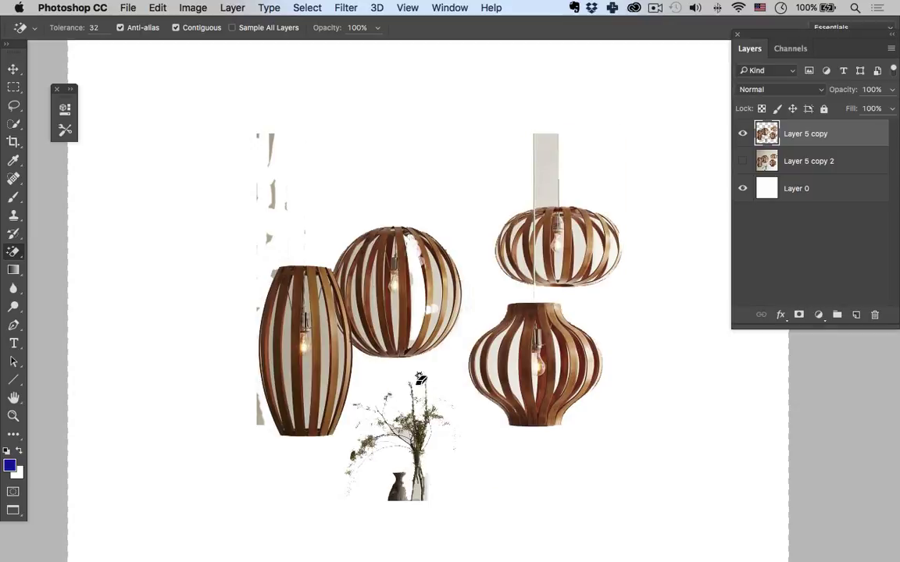
click(283, 355)
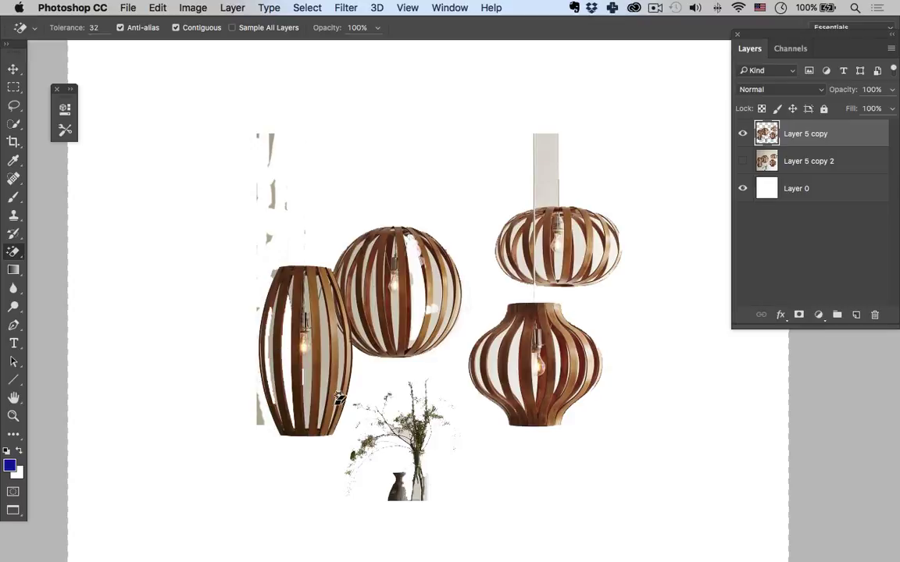
click(290, 337)
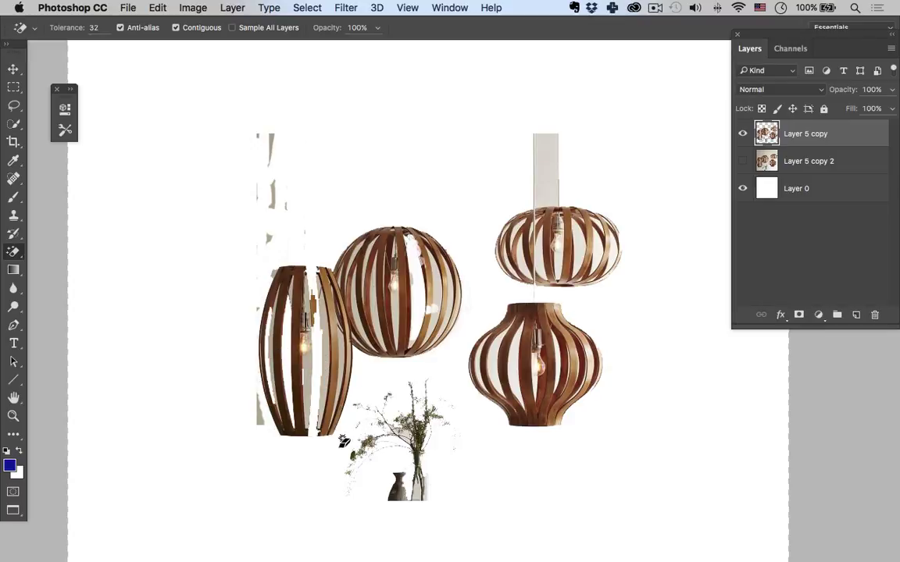
Step: Show the backup Layer 5 copy 2, toggle Layer 5 copy off and on to compare, and switch to the quick selection tools
click(743, 162)
click(744, 136)
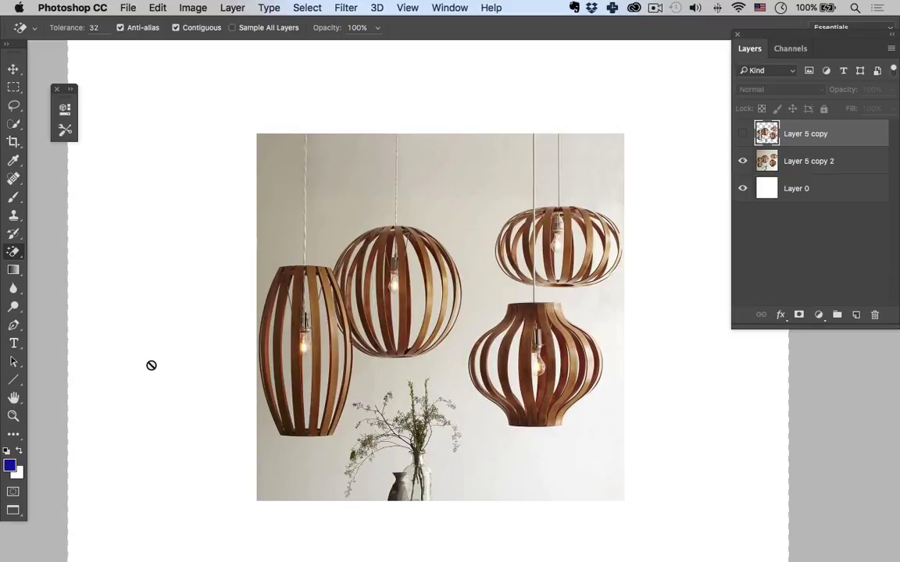
click(742, 134)
key(w)
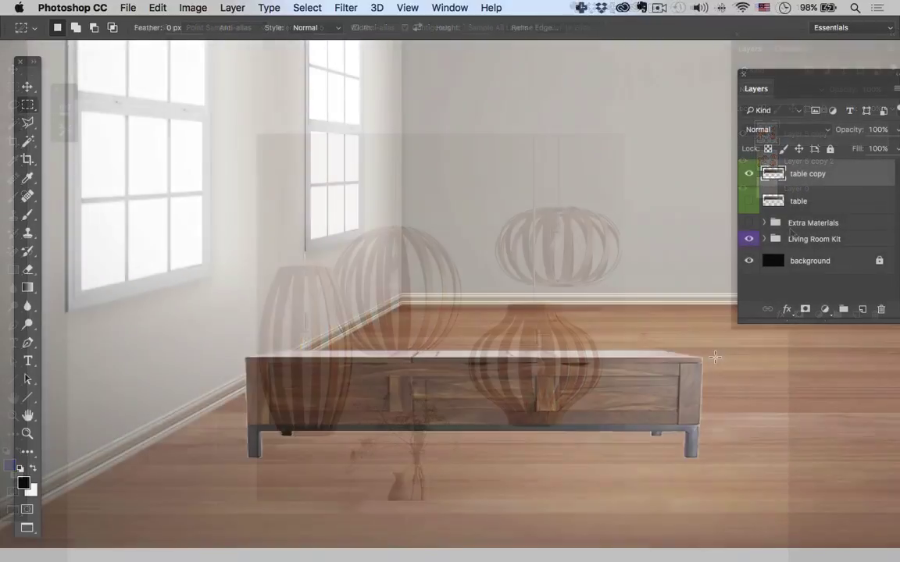
Step: Box-select the table on the table copy layer and skew the extracted piece on Layer 3 to follow the room's perspective guides
drag(714, 357, 225, 467)
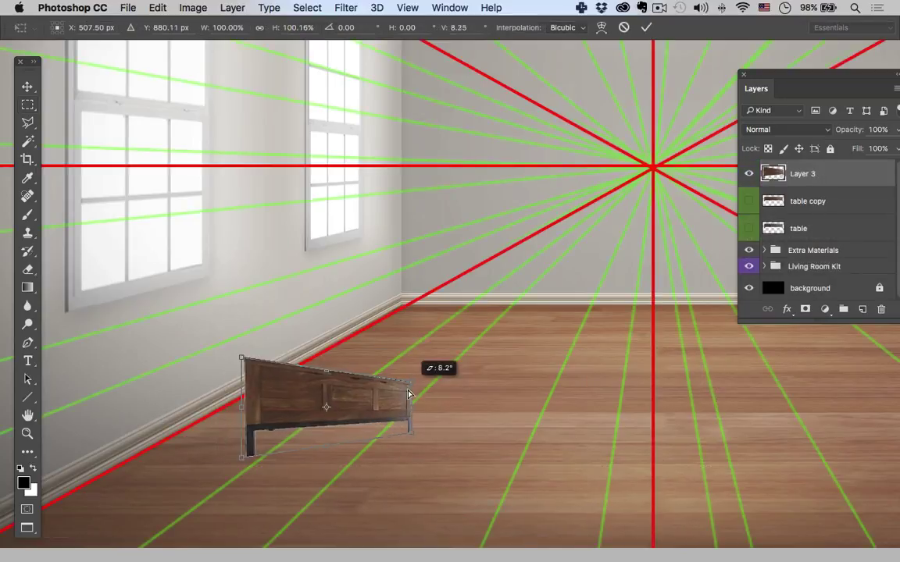
drag(406, 367, 412, 279)
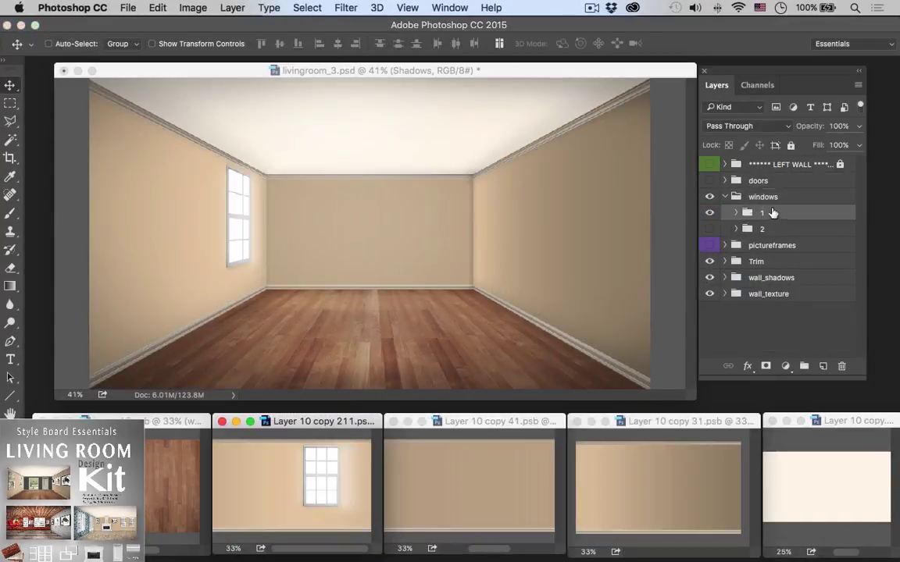
Step: Add the second window to the left wall, show the blackframe picture on the right wall, and save that wall document
drag(322, 498, 274, 499)
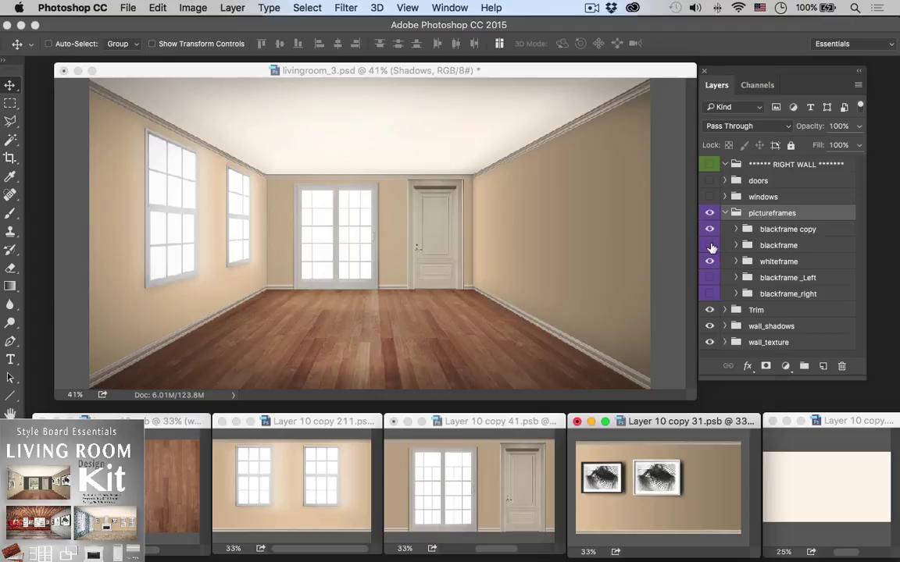
click(709, 246)
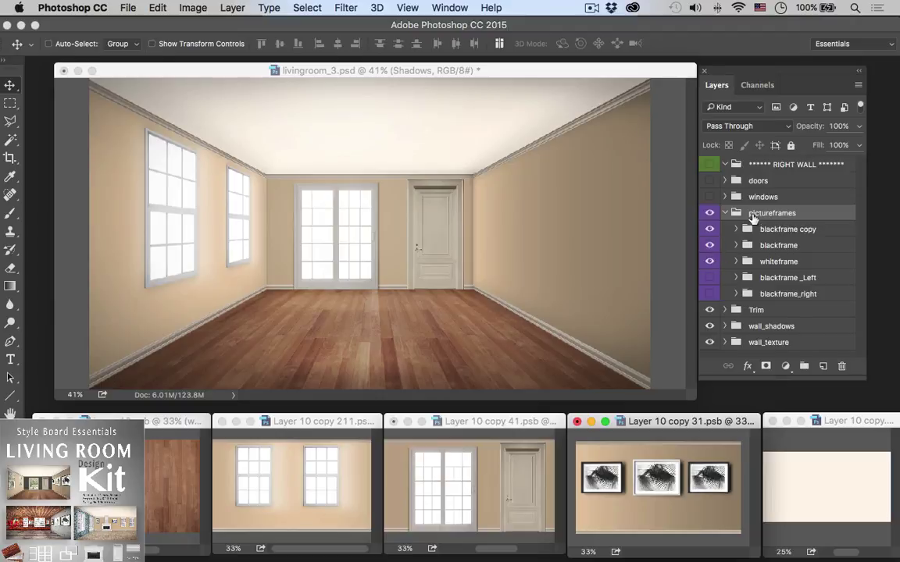
key(cmd+s)
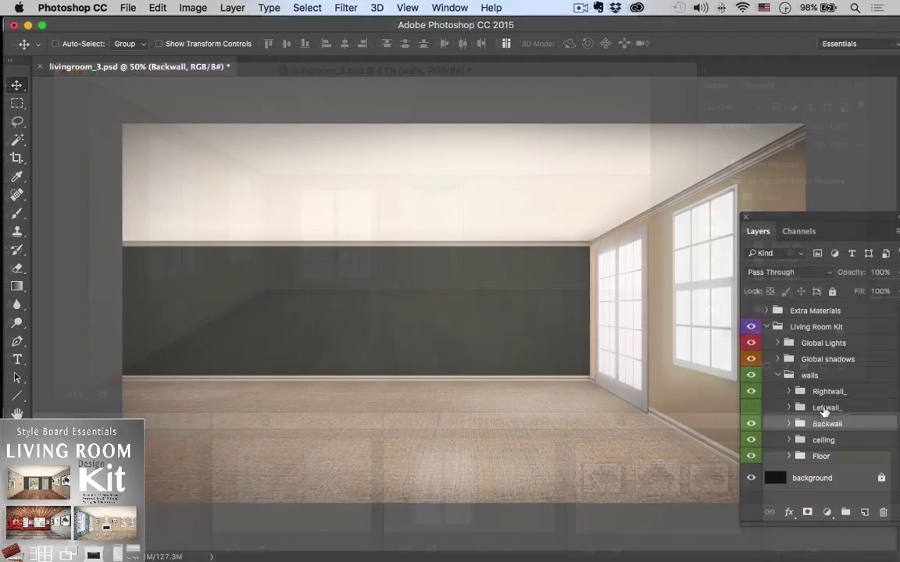
Step: Show the Leftwall_ group with its picture frames in the living room file and select the Rightwall_ group
drag(474, 390, 383, 419)
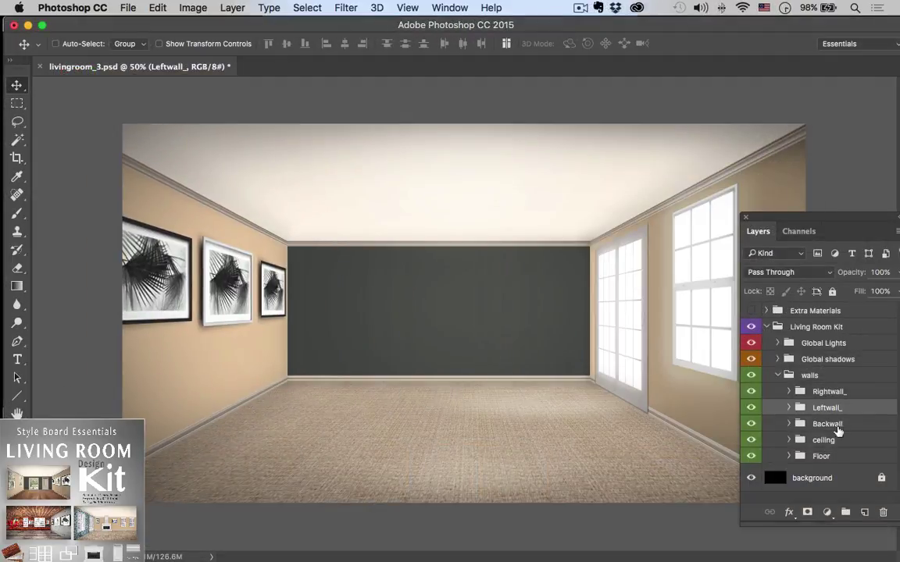
click(828, 391)
drag(630, 385, 686, 385)
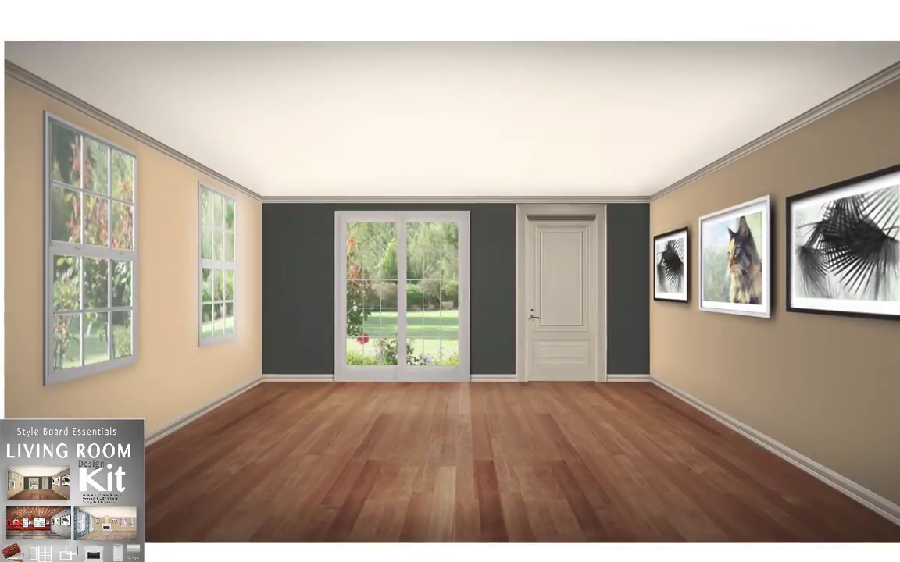